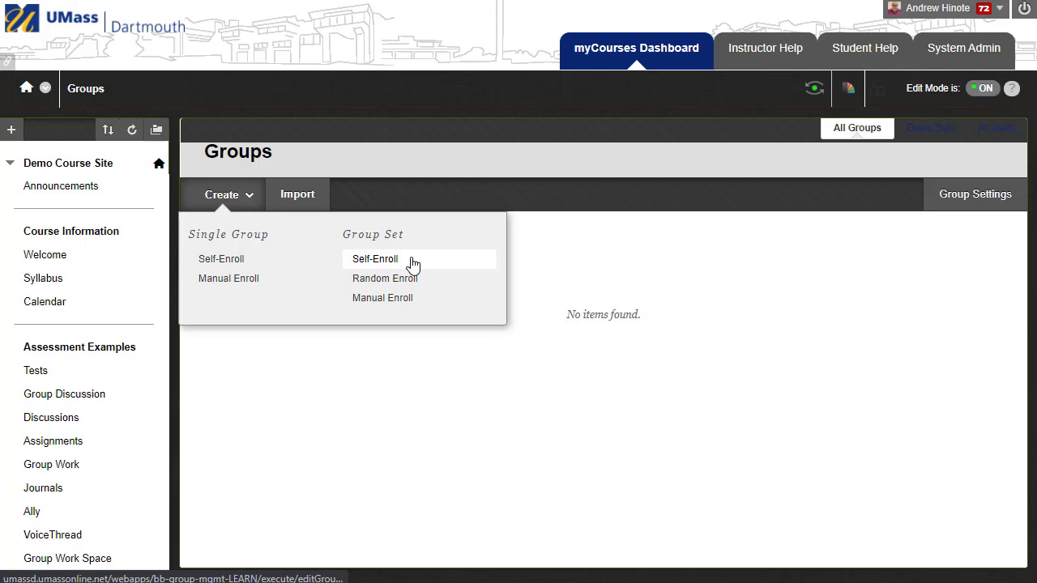
- Start a self-enroll group set and name it Final Project Group
click(413, 261)
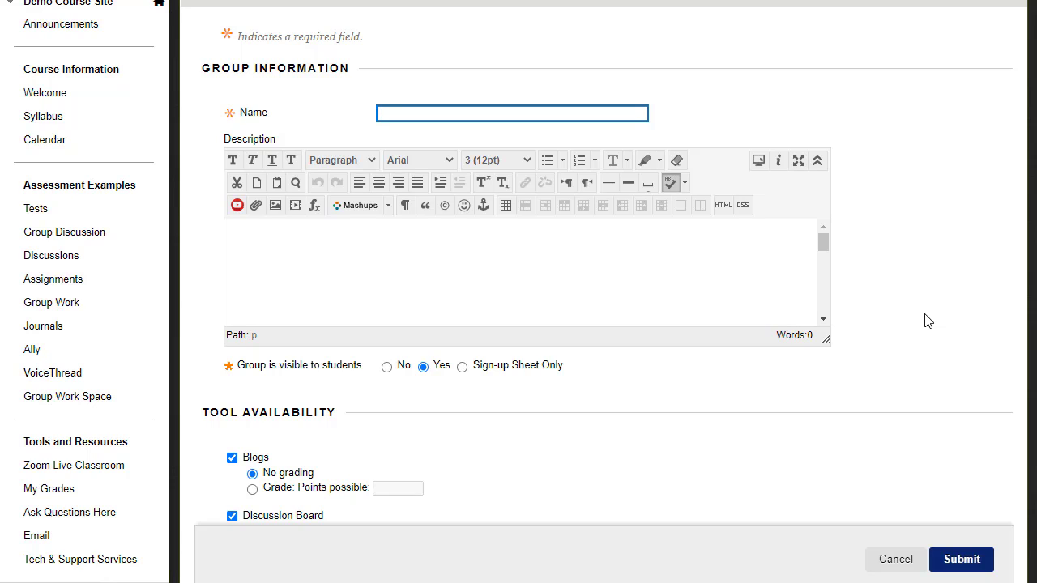
text(Final Project Group)
scroll(895, 318, down, 3)
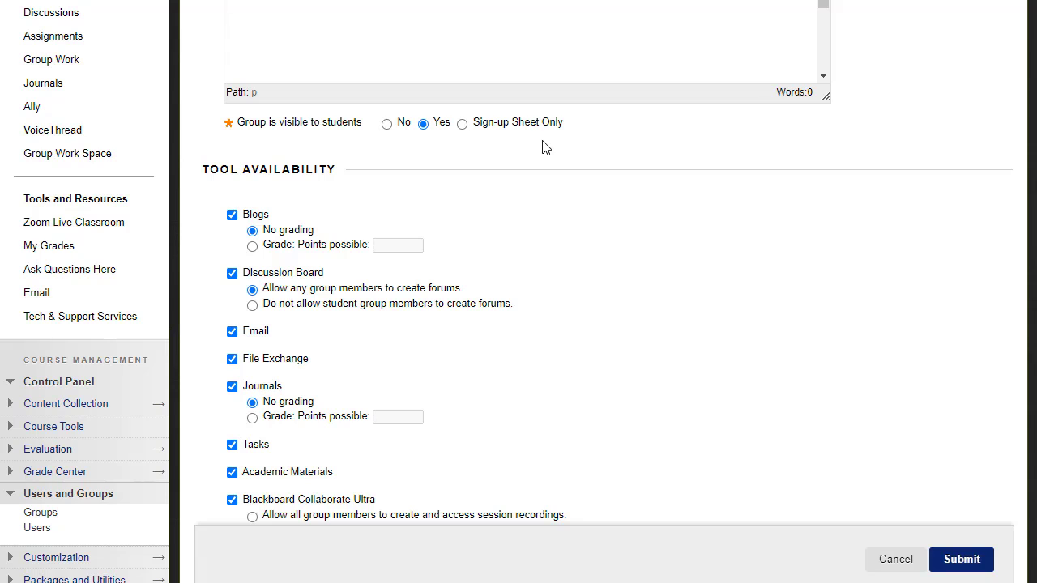
- Turn off Blogs, Journals, Academic Materials, Content Market Tools and Wikis in the group set's tool availability
scroll(543, 148, down, 2)
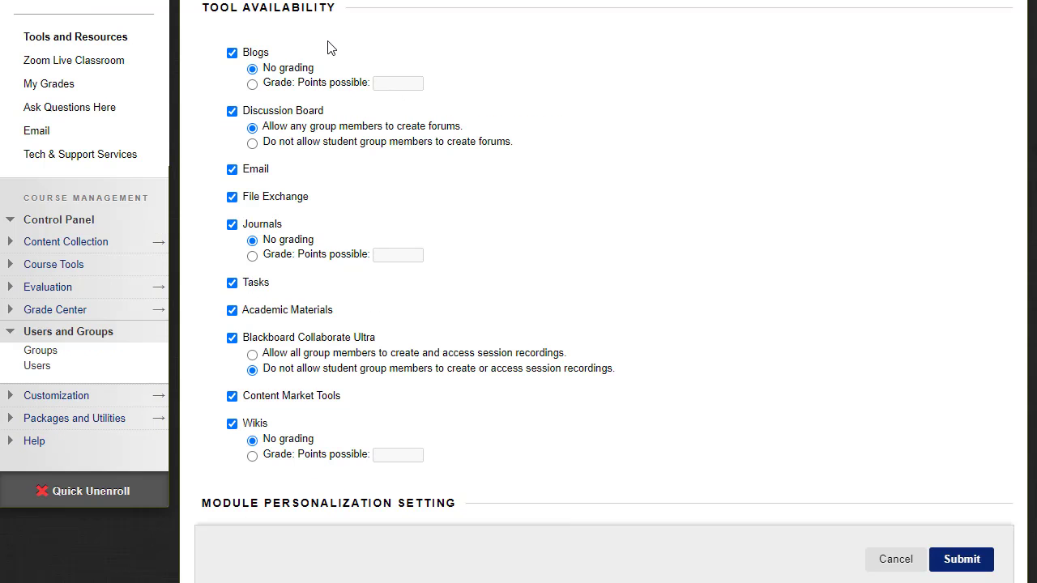
click(256, 53)
click(261, 227)
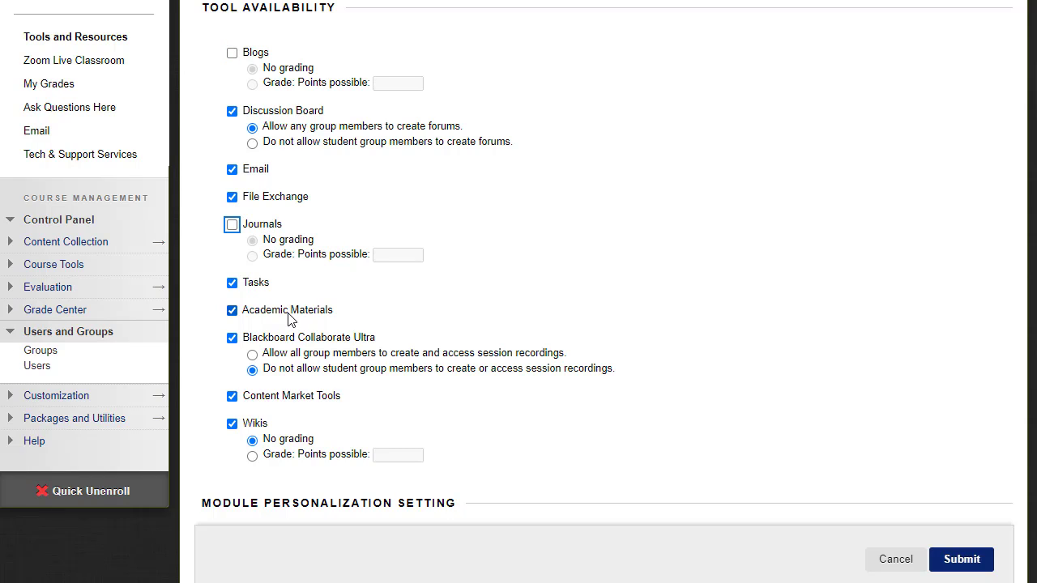
click(290, 314)
click(283, 401)
click(256, 429)
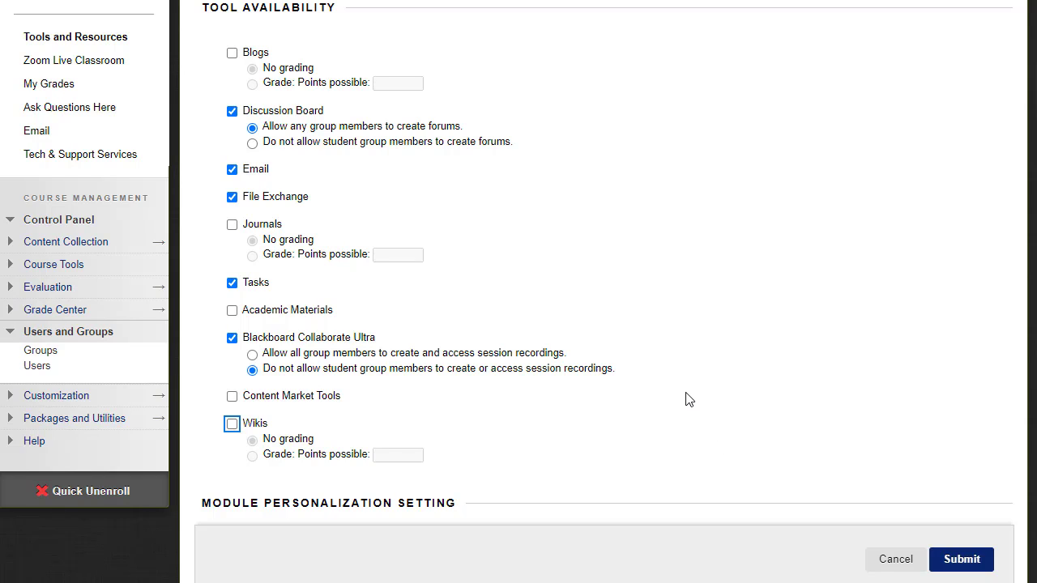
click(557, 131)
- Name the sign-up sheet "Pick a group", limit it to 8 members and enable Show Members
scroll(640, 316, down, 5)
scroll(896, 176, down, 2)
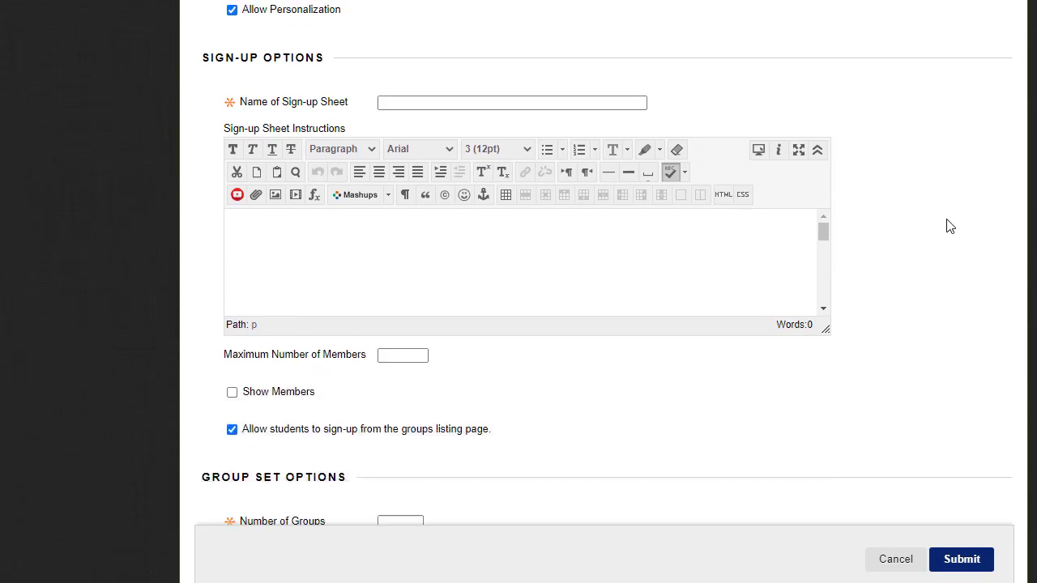
click(446, 85)
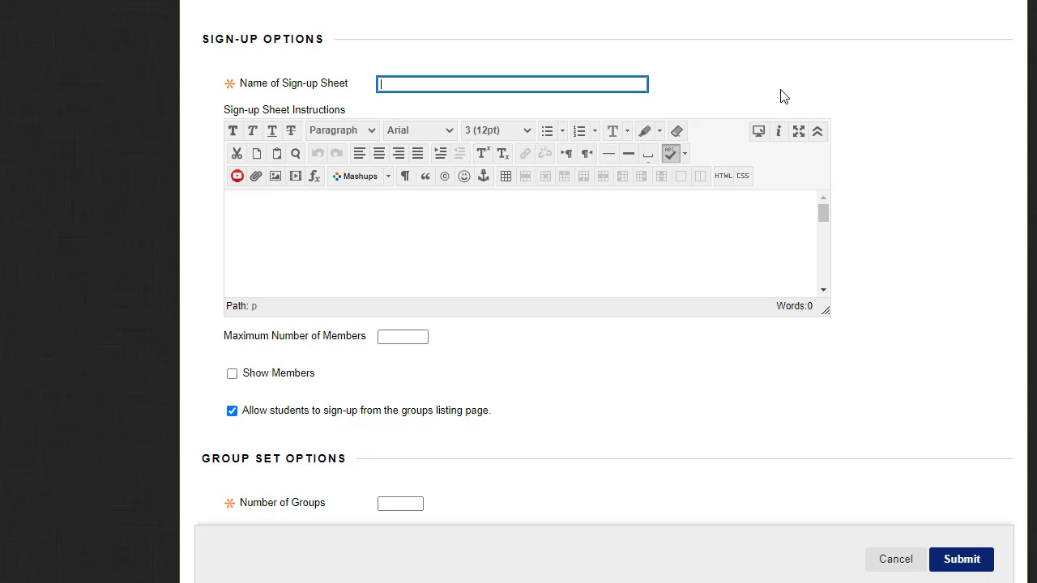
text(Pick a group)
key(Tab)
scroll(690, 359, down, 1)
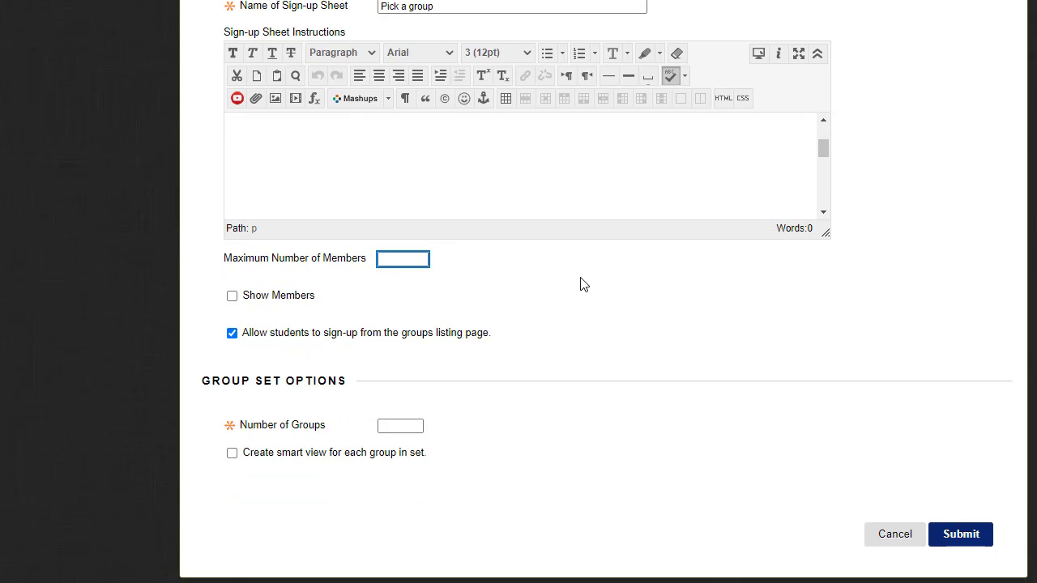
text(8)
click(296, 300)
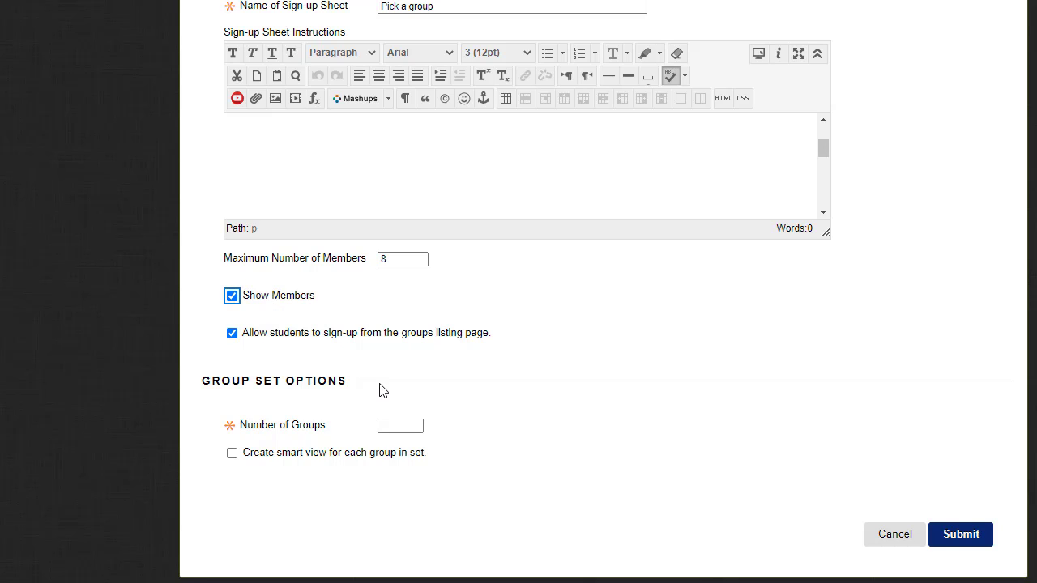
- Set the number of groups to 5 and submit the self-enroll group set
click(384, 425)
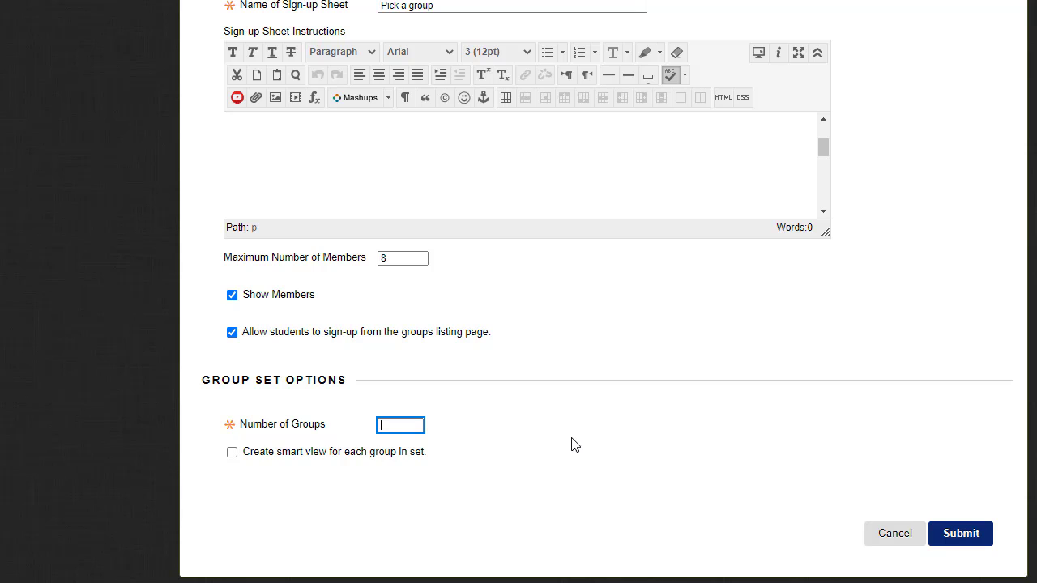
text(5)
click(981, 538)
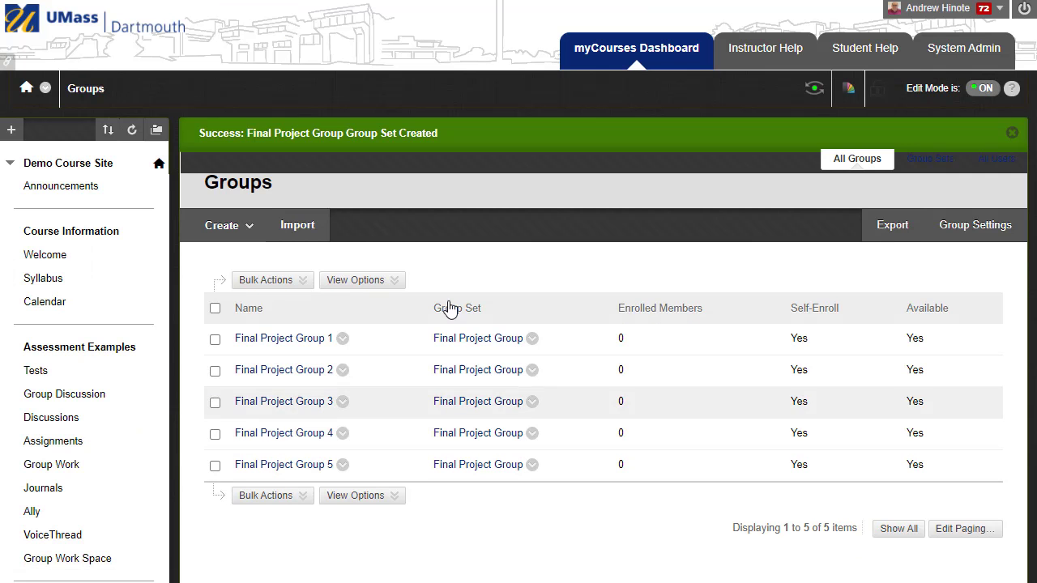
- Open the Final Project Group set's membership for editing and examine the group names and user options
scroll(559, 496, down, 1)
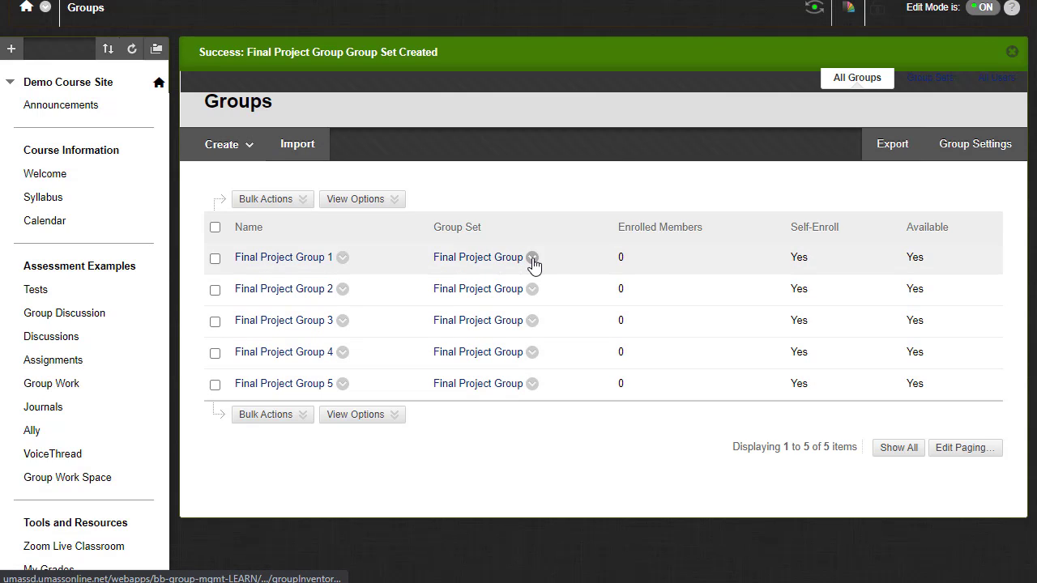
click(532, 258)
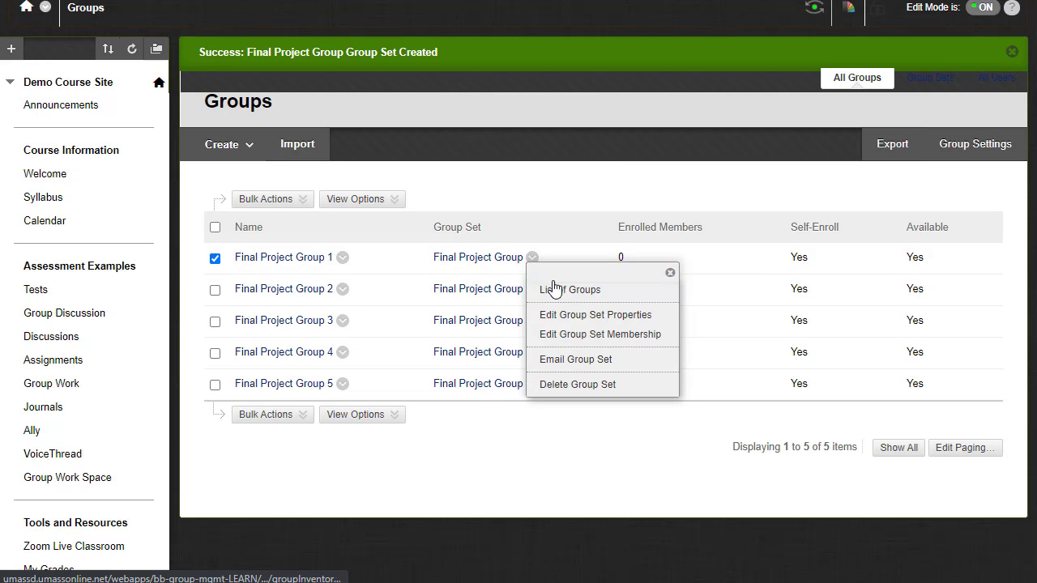
click(594, 335)
scroll(406, 260, down, 4)
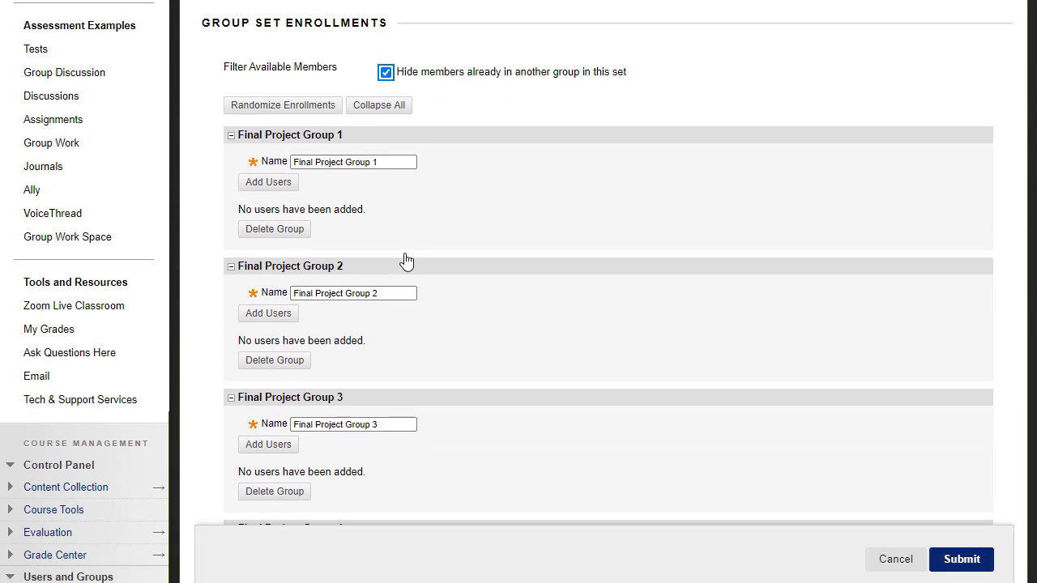
drag(389, 163, 179, 162)
click(410, 163)
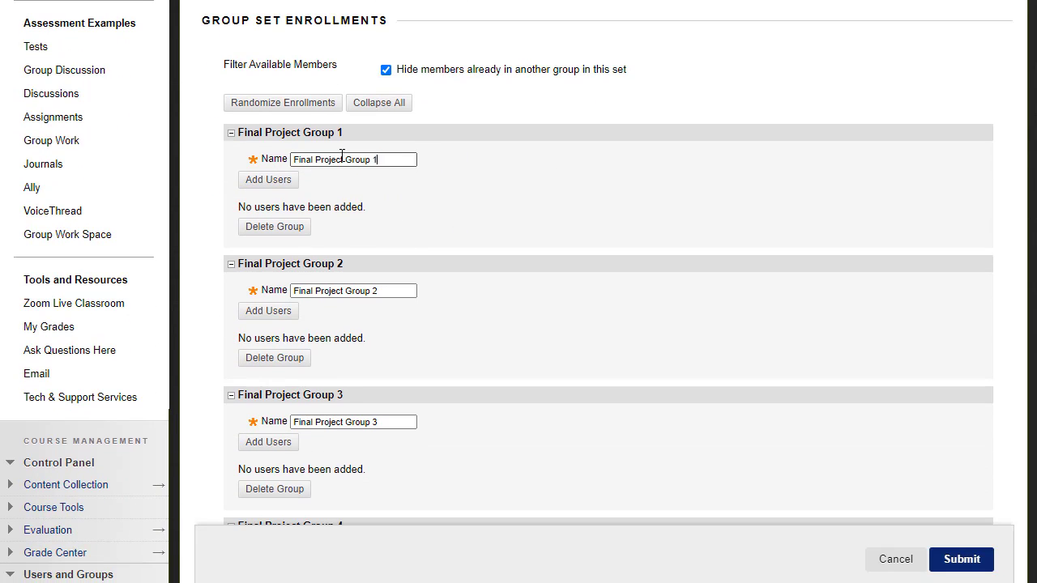
scroll(519, 204, down, 1)
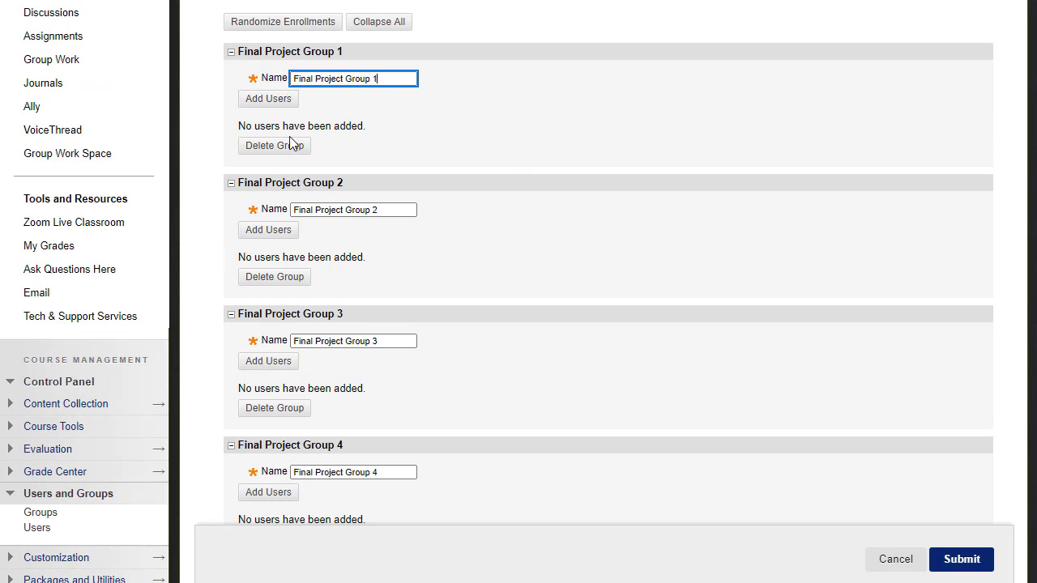
scroll(278, 397, down, 4)
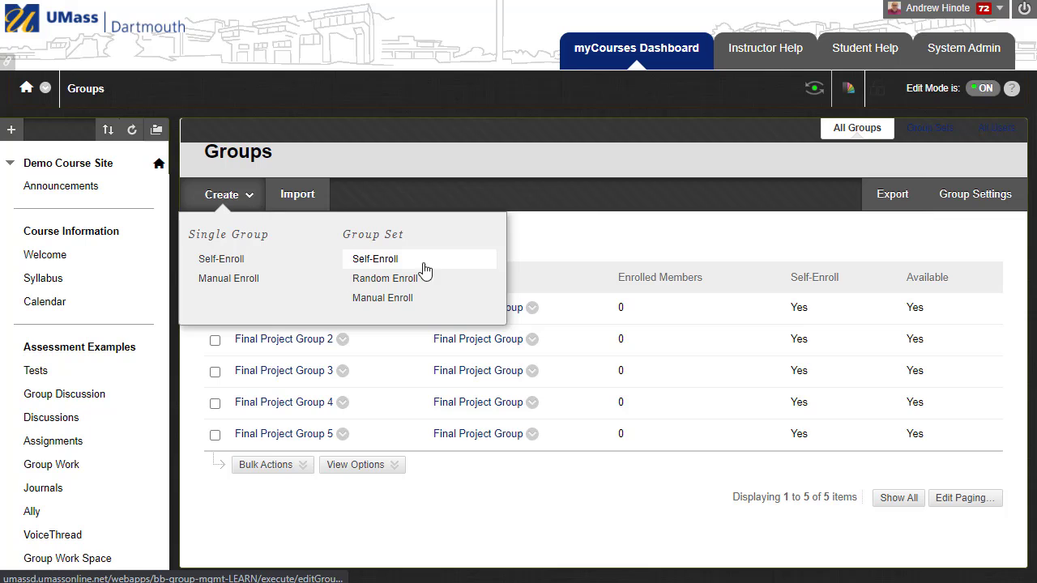
- Start a random-enroll group set and name it Random Groups
click(444, 283)
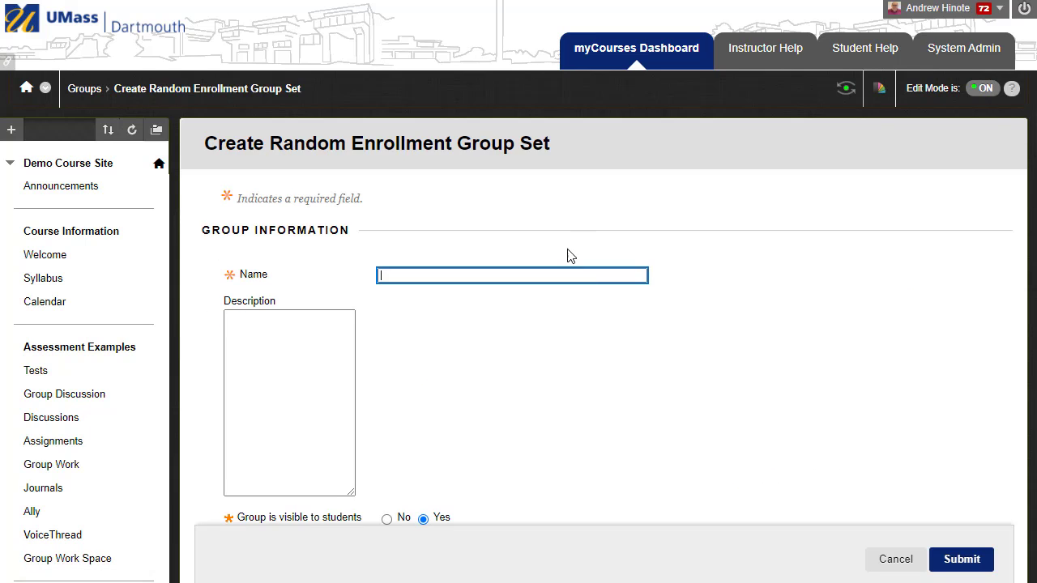
scroll(792, 222, down, 2)
text(Random Groups)
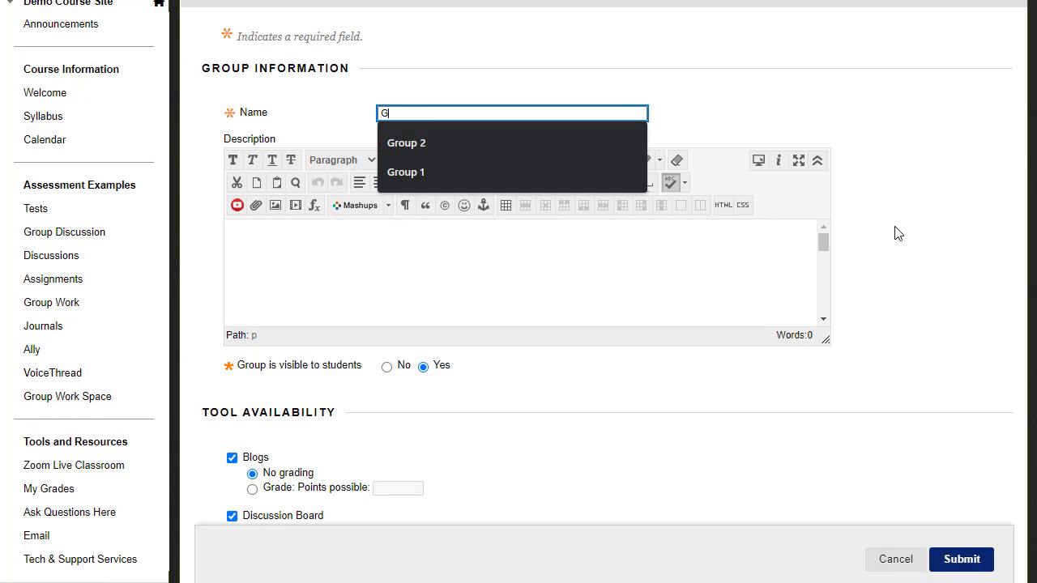
- Determine the random set's membership by Number of Groups and set it to 5
scroll(929, 169, down, 3)
scroll(851, 172, down, 6)
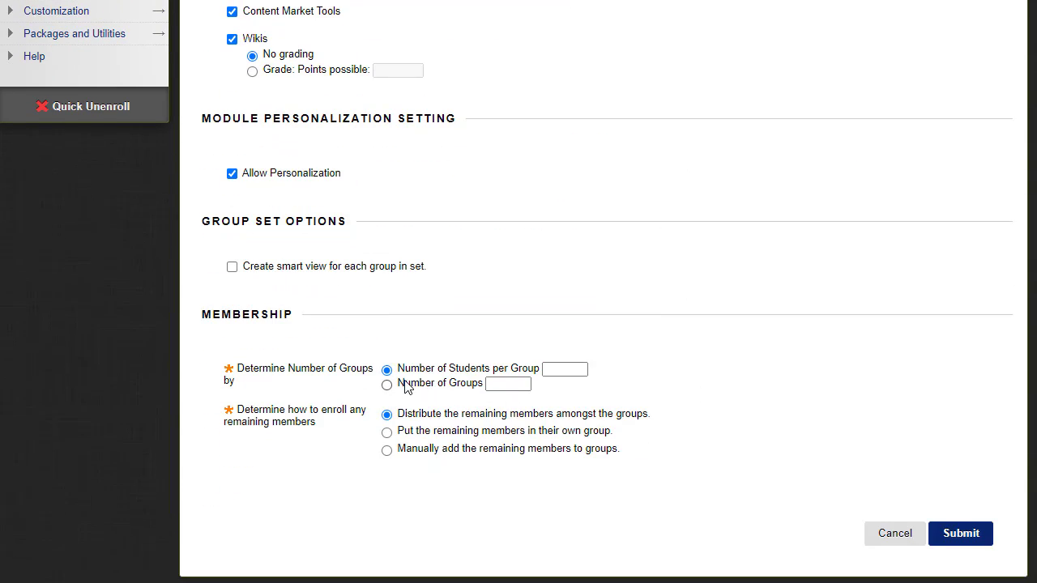
click(577, 369)
click(577, 369)
click(387, 384)
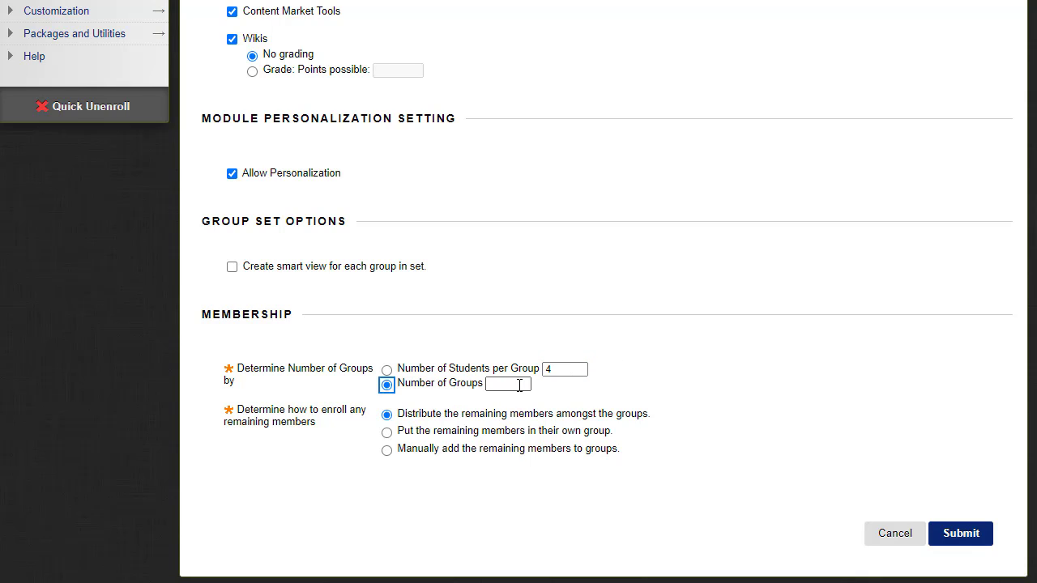
click(521, 385)
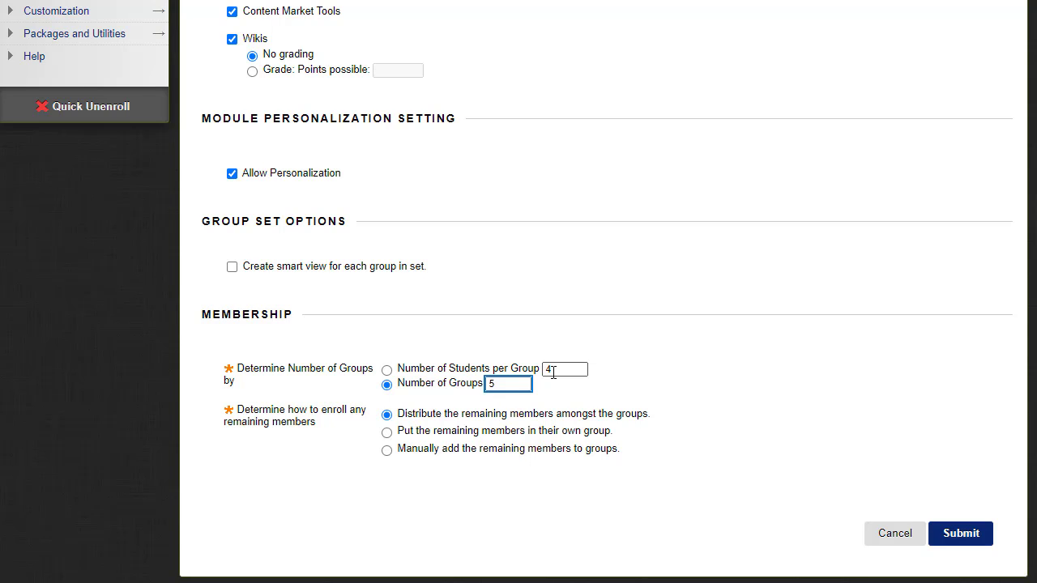
- Choose to distribute the remaining members amongst the groups and submit the random group set
click(562, 395)
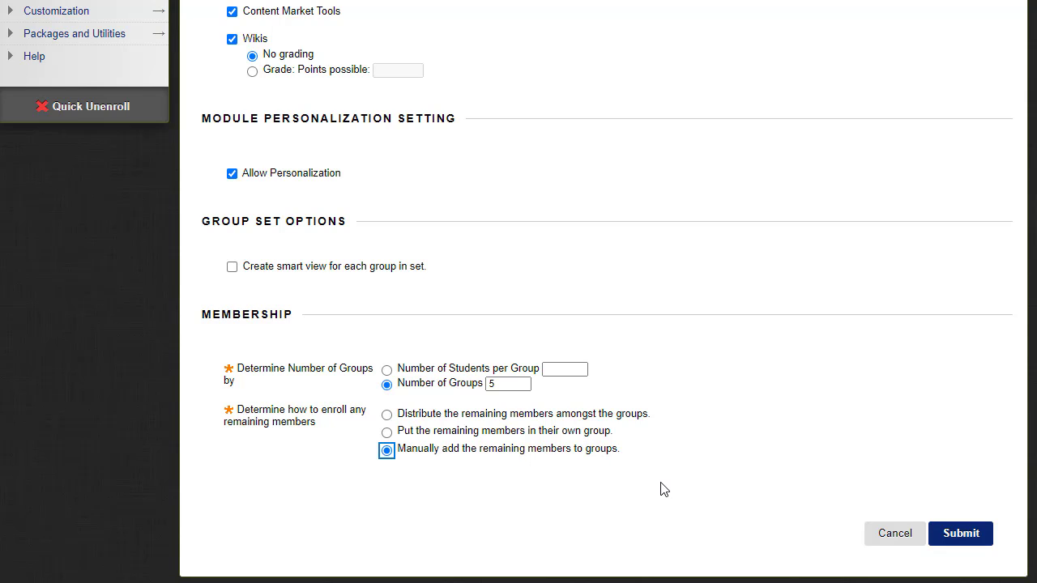
click(471, 416)
click(961, 536)
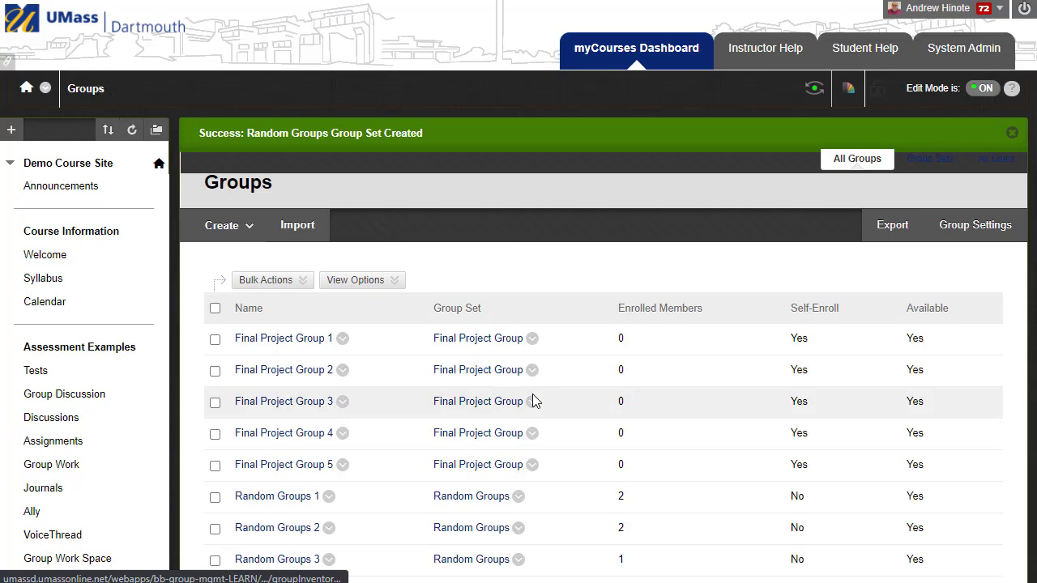
- Review the random groups in the list and the management options for their group set
scroll(533, 401, down, 2)
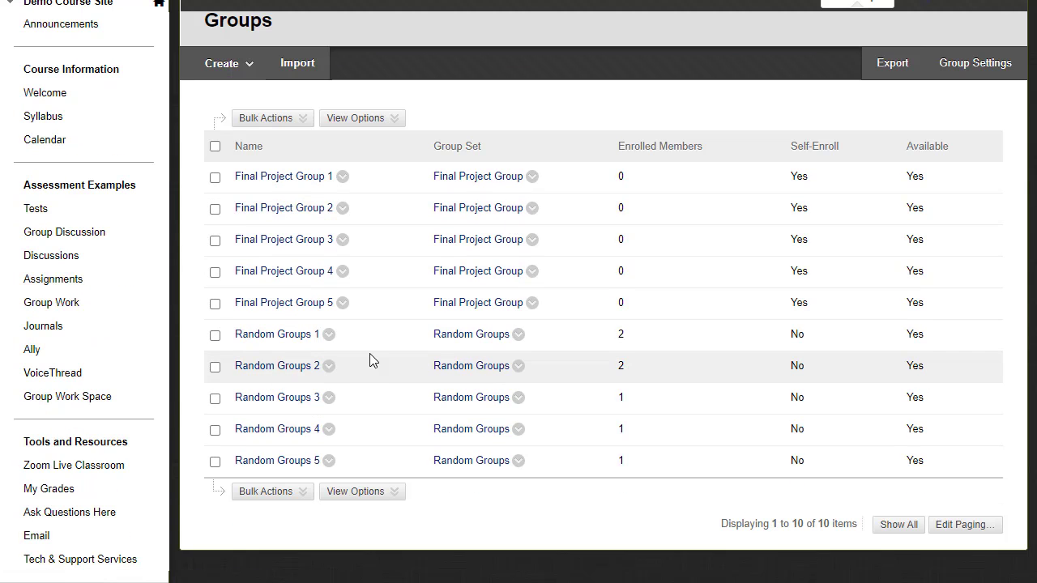
click(519, 340)
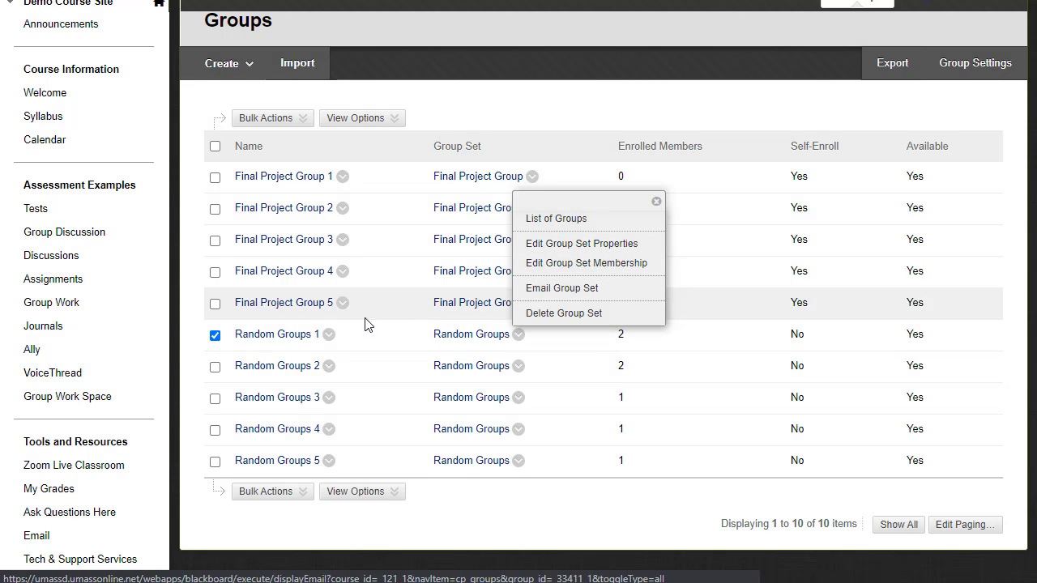
click(479, 536)
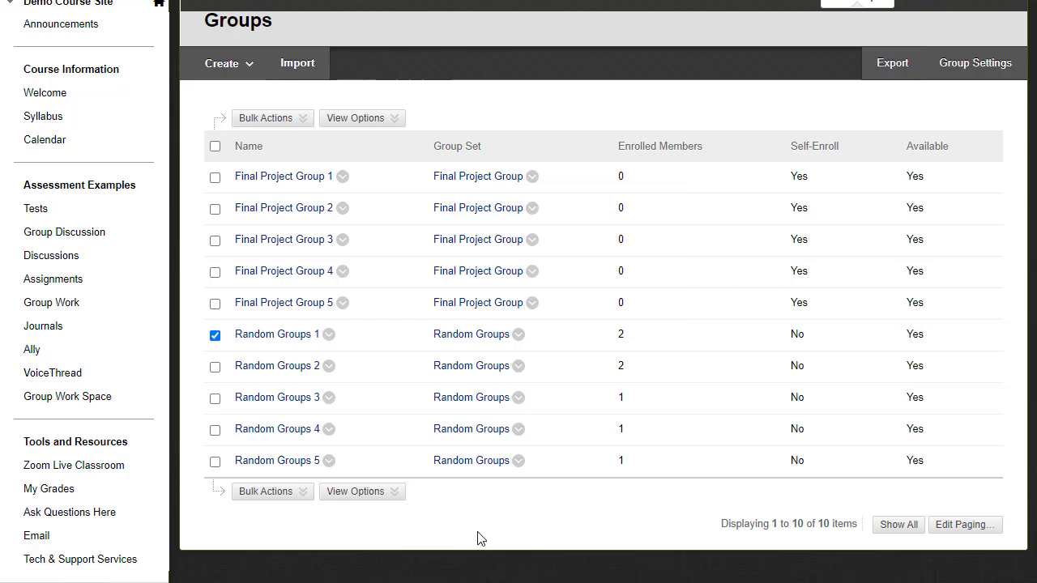
- Start a manual-enroll group set and name it Manual Groups
click(230, 63)
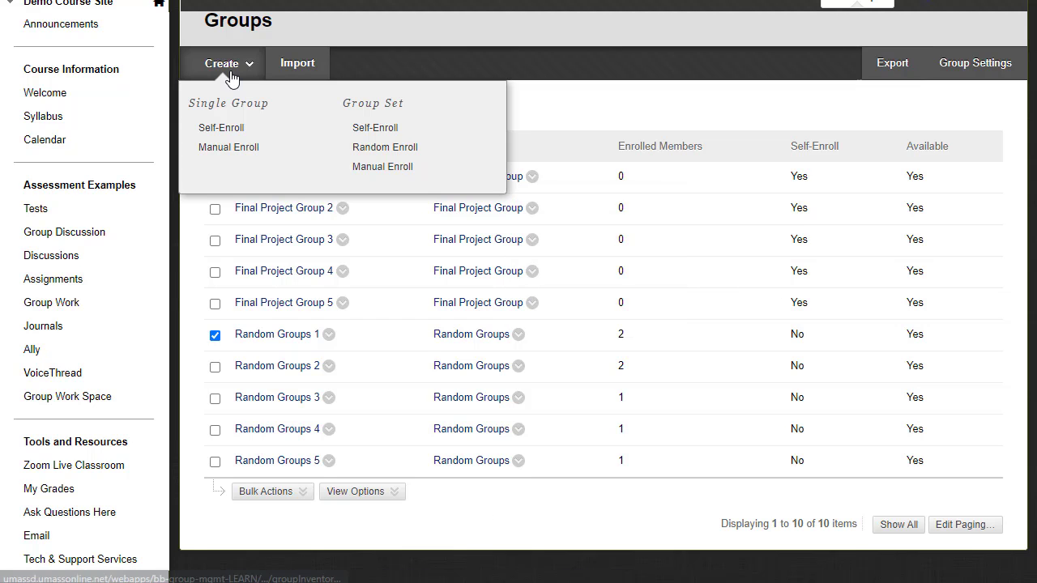
click(382, 166)
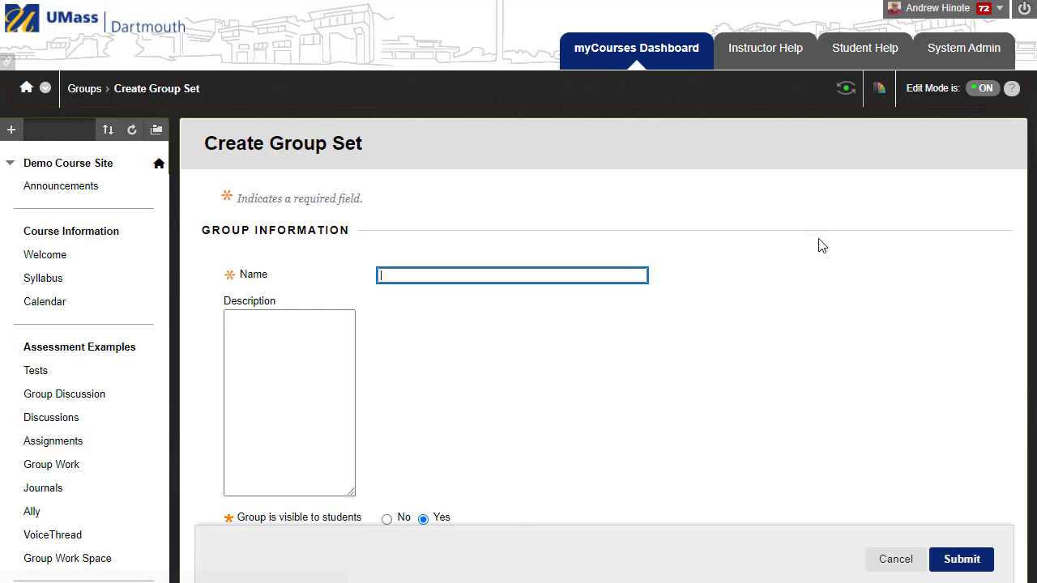
scroll(819, 246, down, 3)
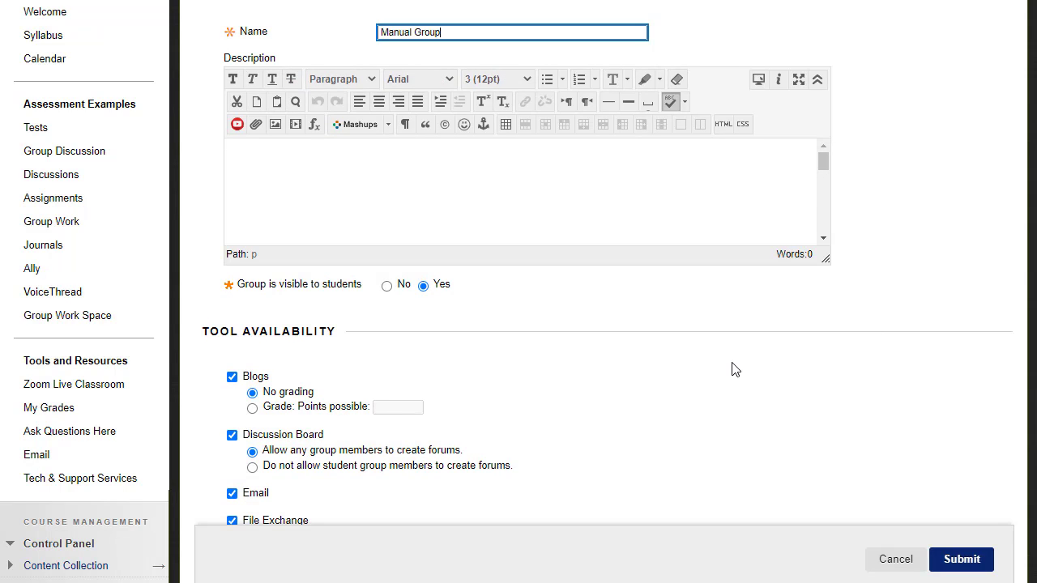
- Set the number of groups to 3 and submit the manual group set
scroll(735, 370, down, 10)
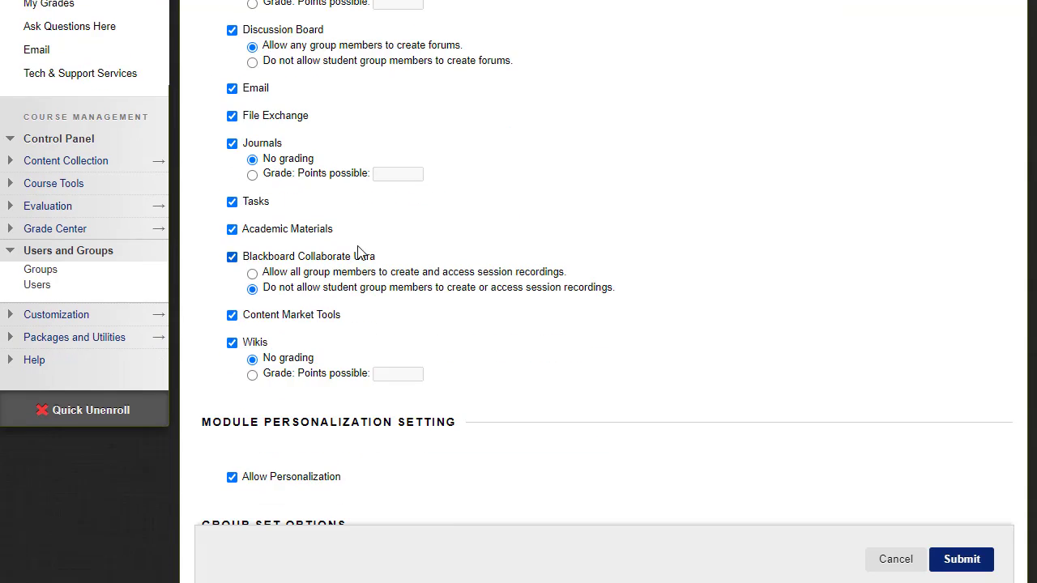
click(417, 427)
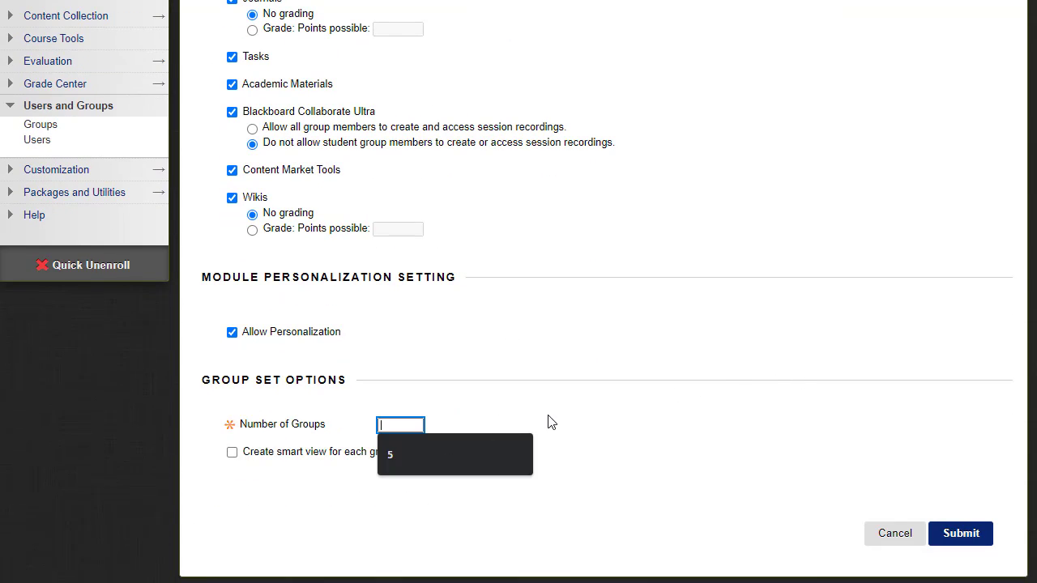
text(3)
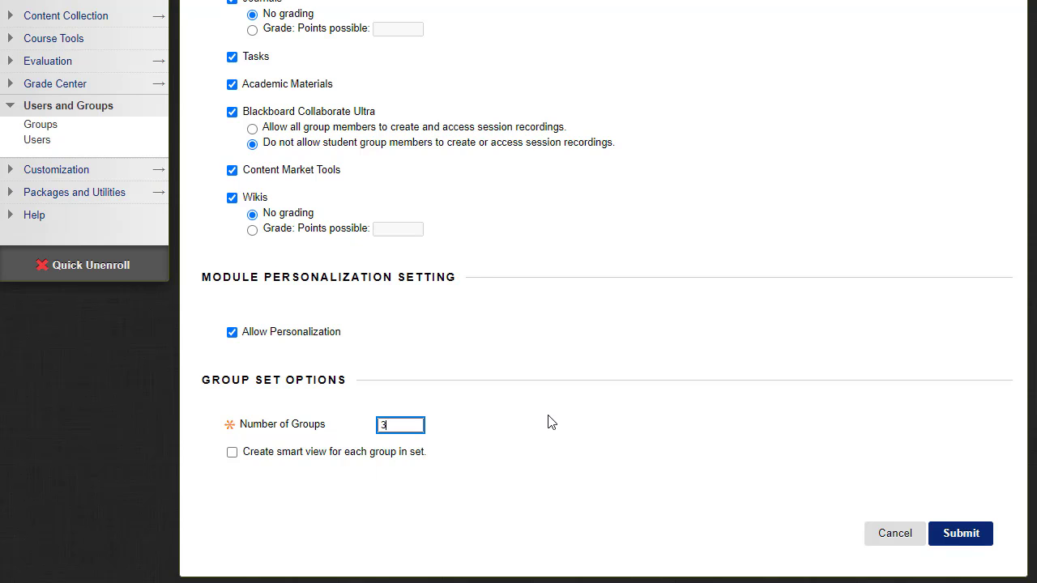
click(960, 534)
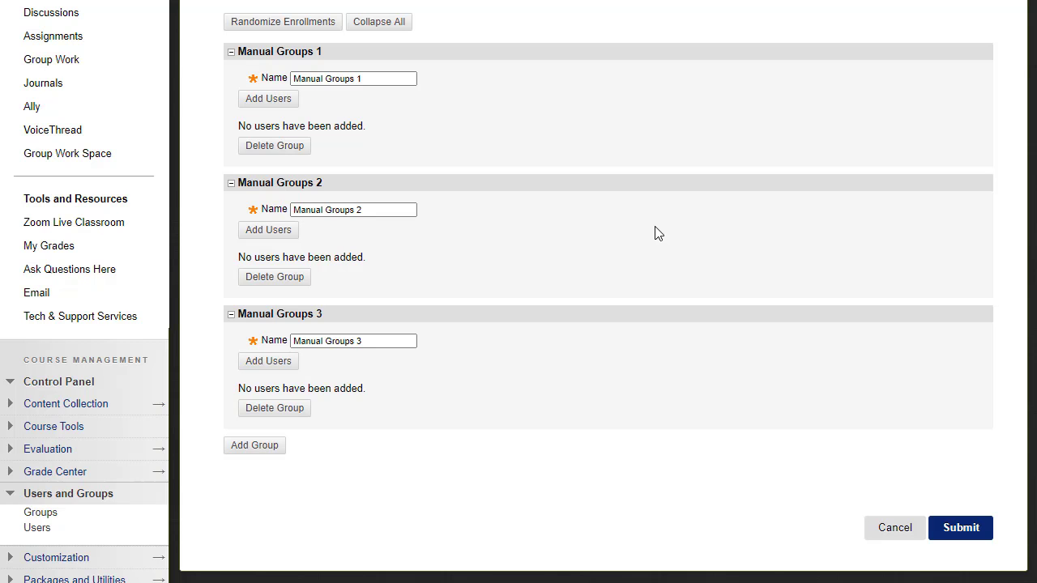
drag(398, 78, 292, 79)
click(414, 79)
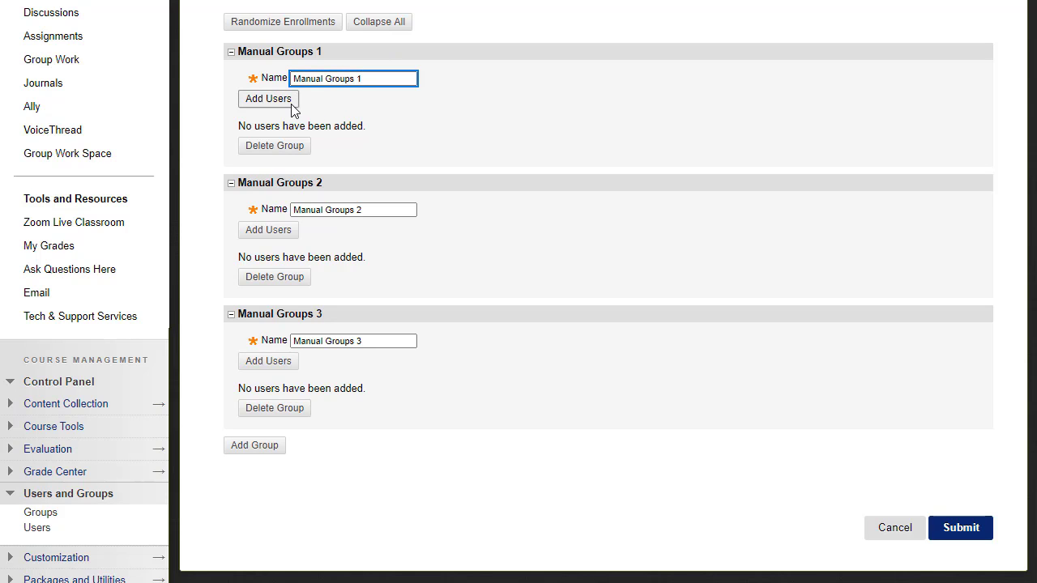
- Add one student to Manual Groups 1 and submit the manual group set's enrollments
click(285, 101)
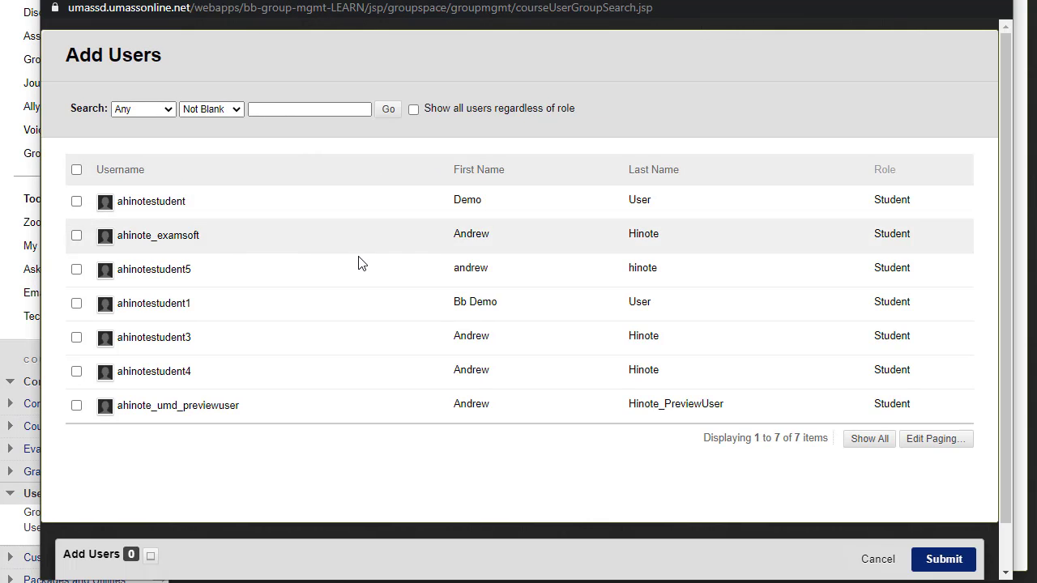
click(359, 267)
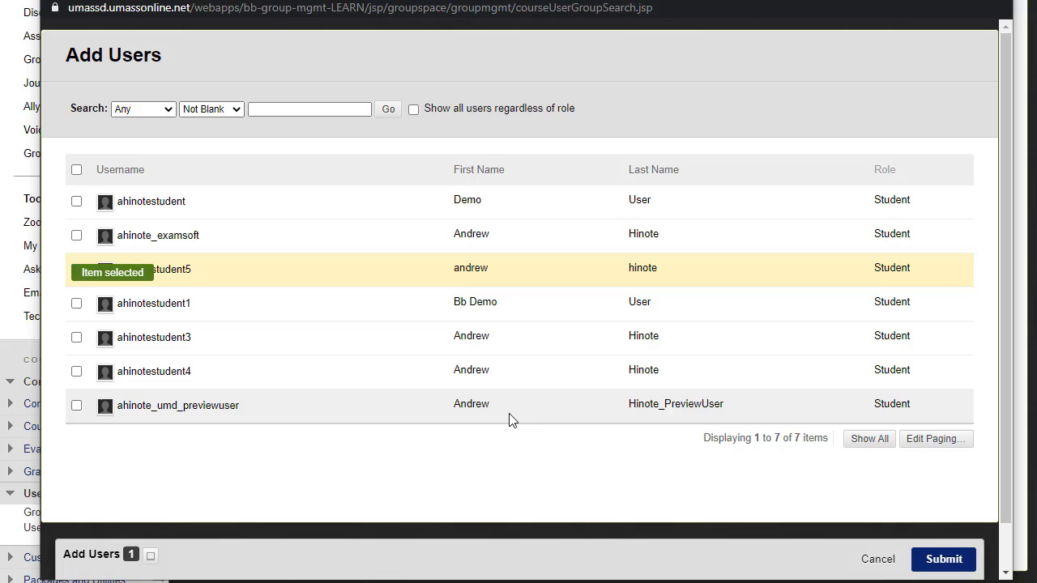
click(946, 560)
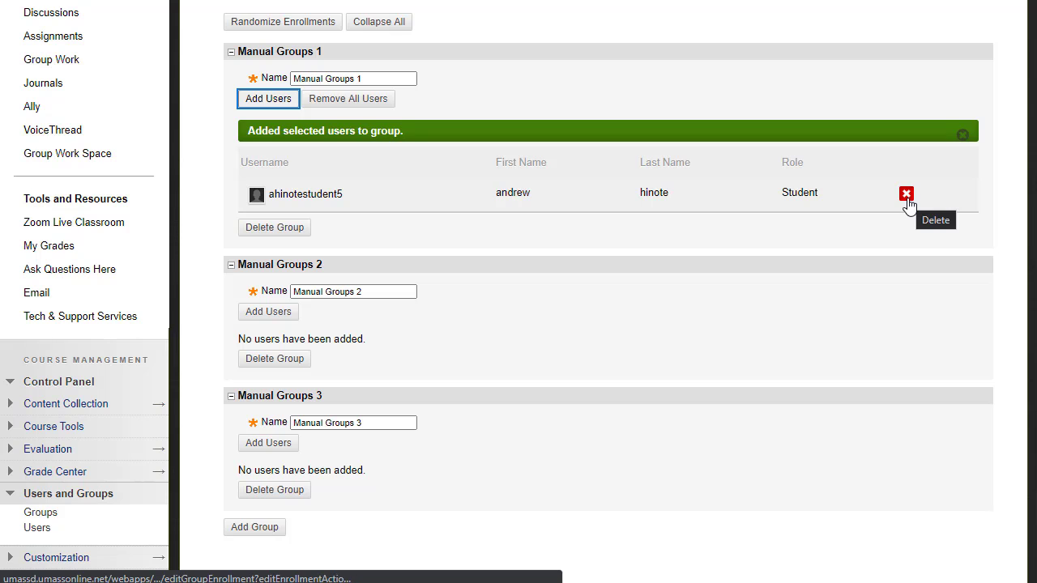
scroll(527, 262, down, 1)
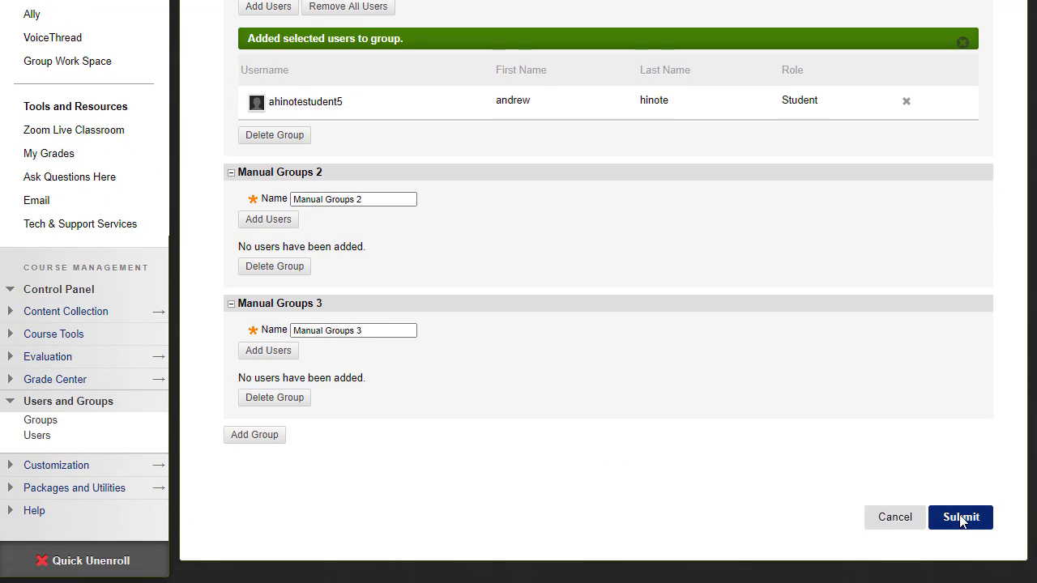
click(961, 517)
- Review the groups in the list and the management options for a group set
scroll(392, 421, down, 5)
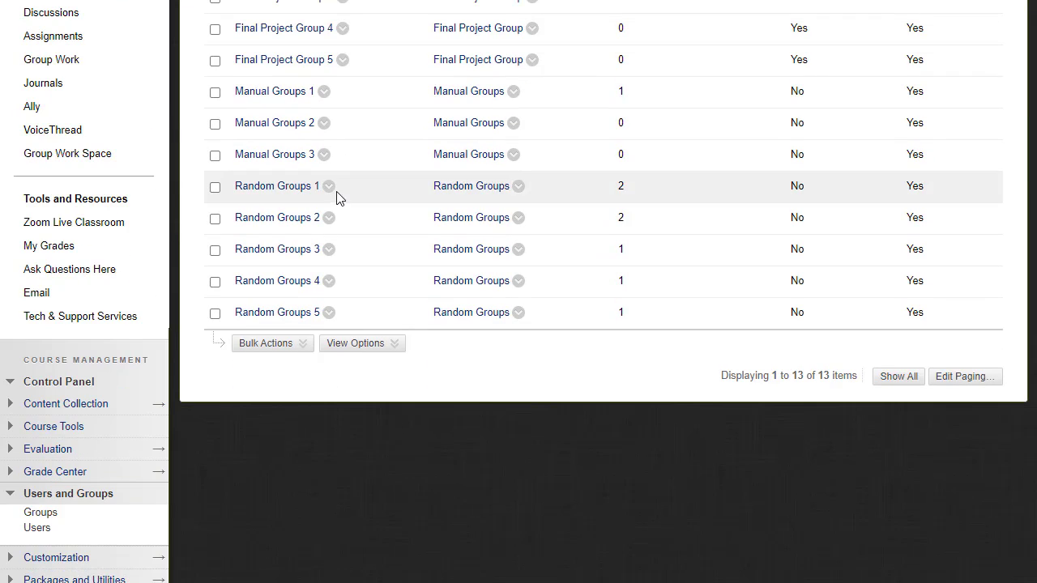
scroll(455, 418, up, 2)
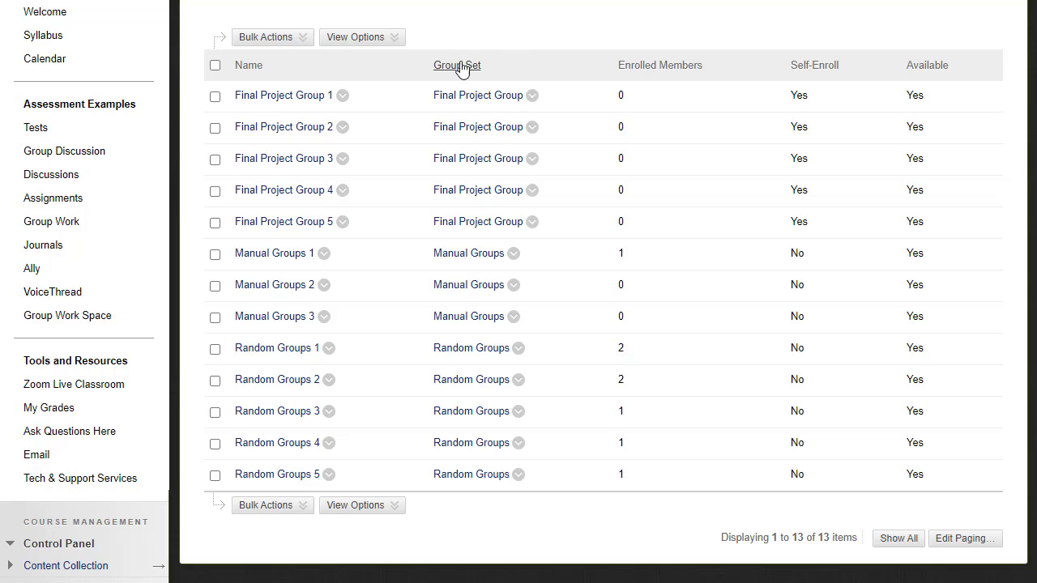
click(515, 254)
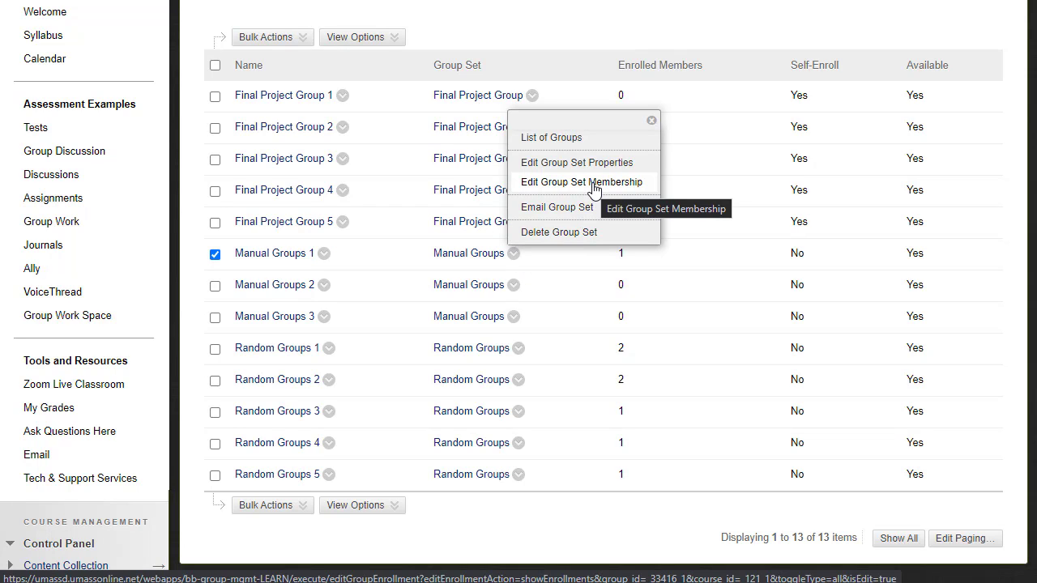
click(563, 512)
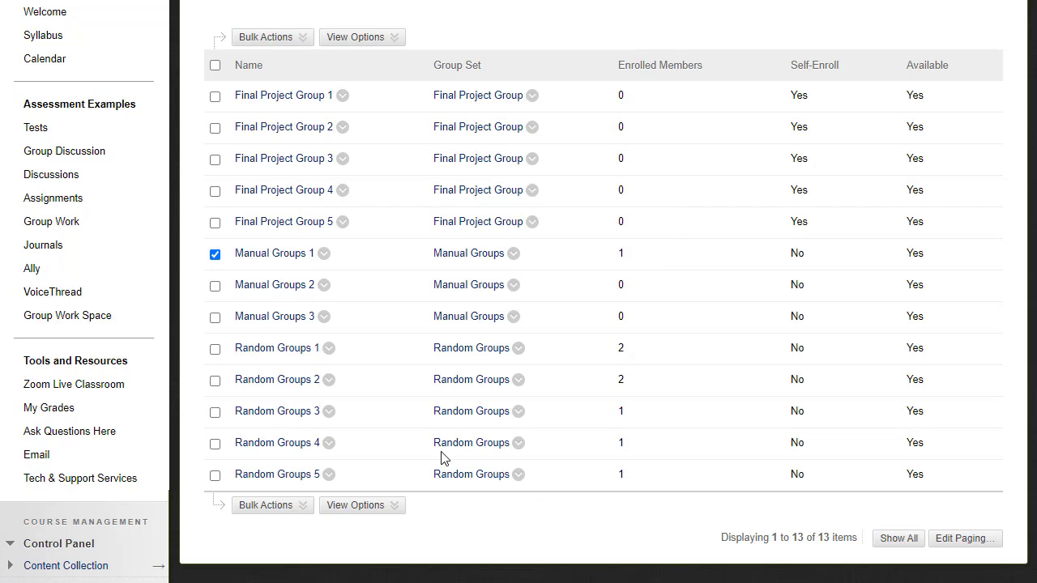
- View the Manual Groups 1 homepage with its members and group tools, and examine its Group Discussion Board
click(273, 254)
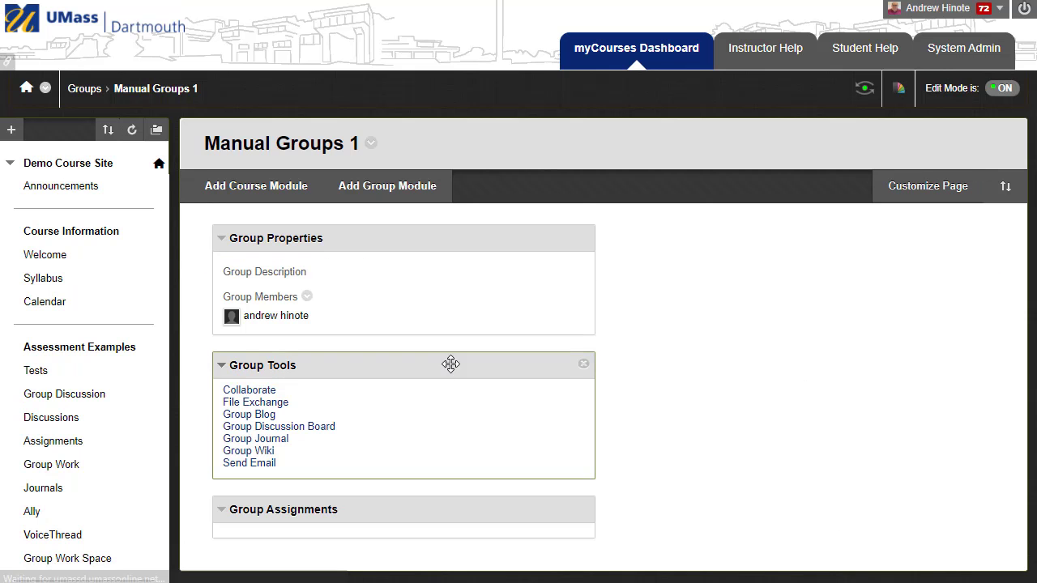
scroll(679, 274, down, 2)
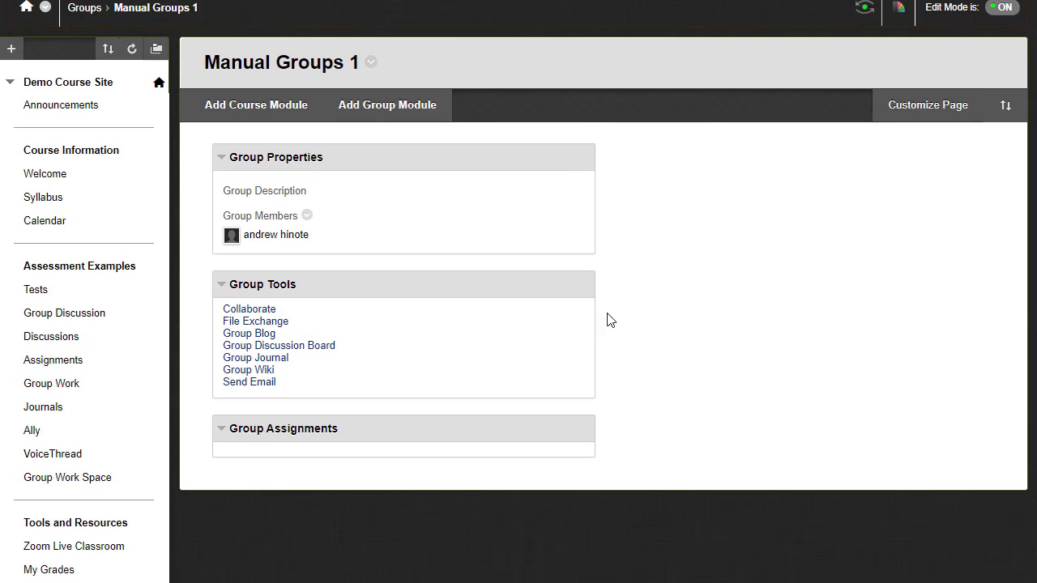
click(316, 354)
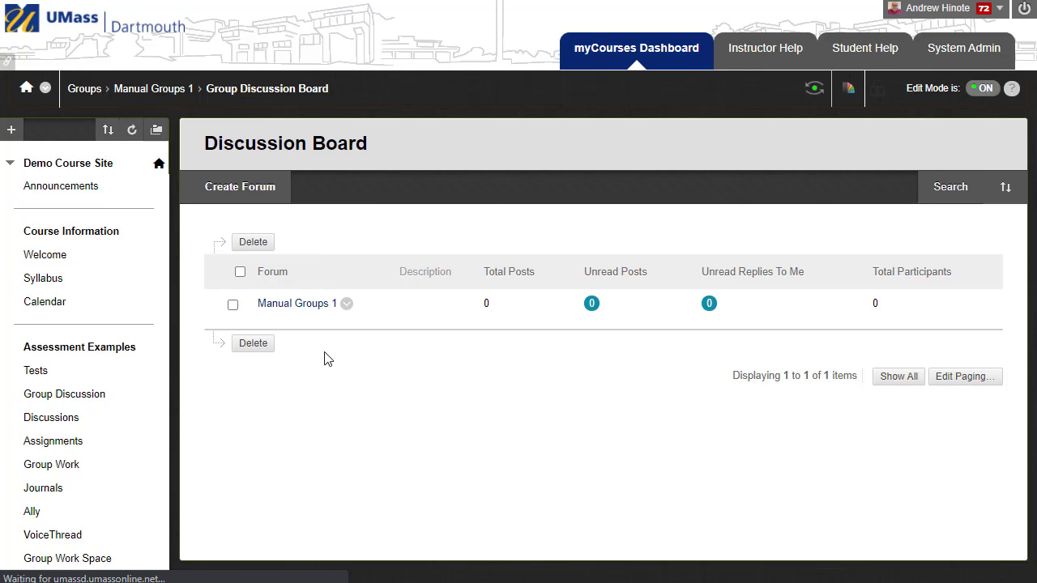
scroll(351, 340, down, 1)
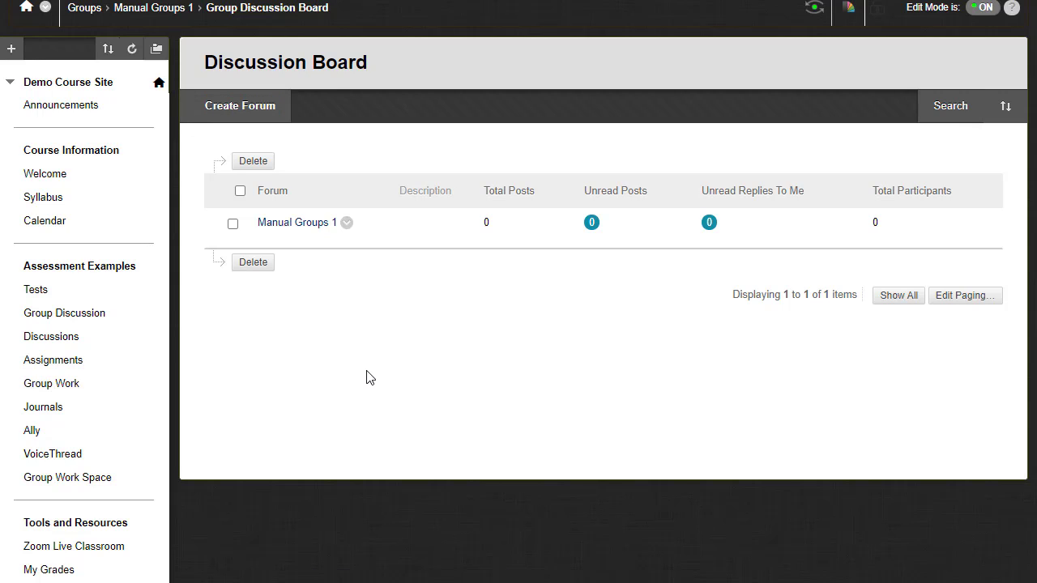
- Start a group link in the Group Work Space and target the Final Project Group set
click(108, 476)
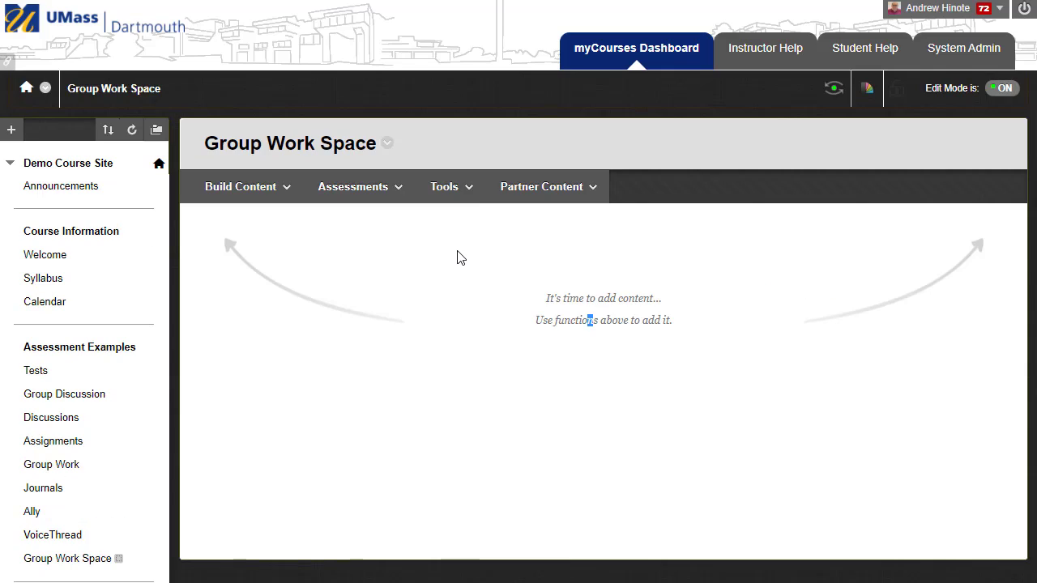
click(459, 191)
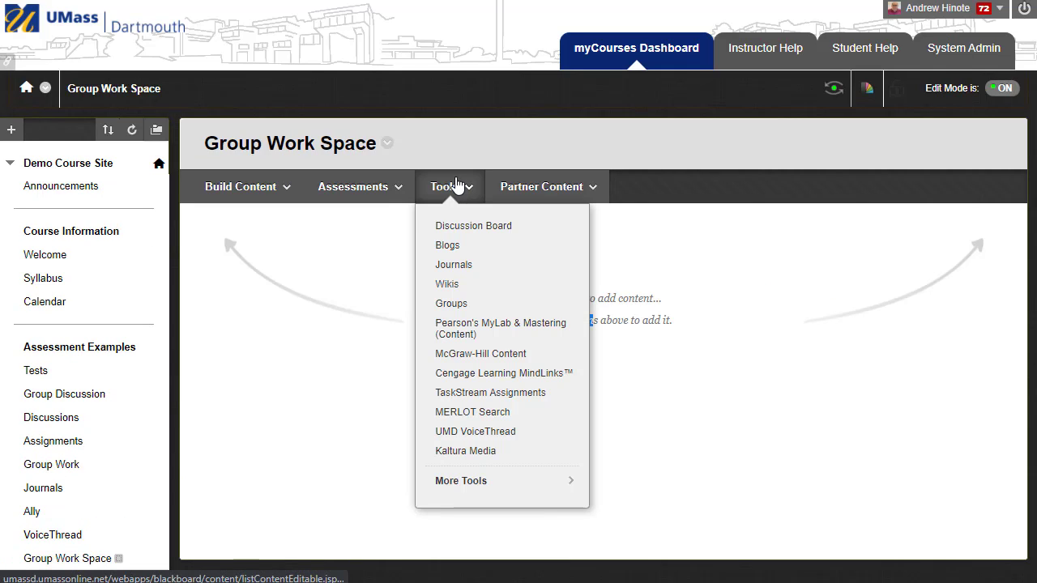
click(476, 304)
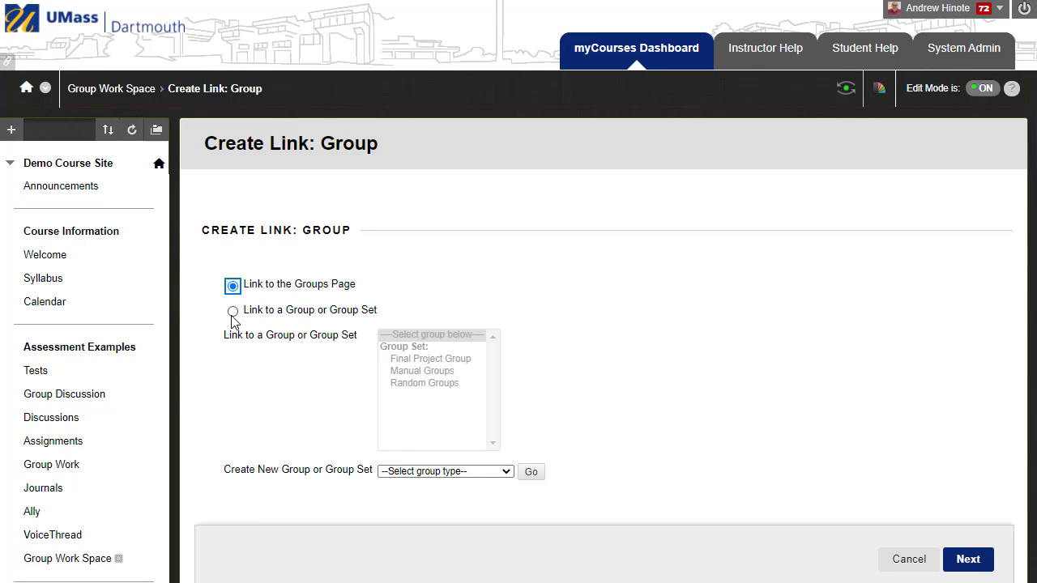
click(233, 311)
scroll(616, 267, down, 1)
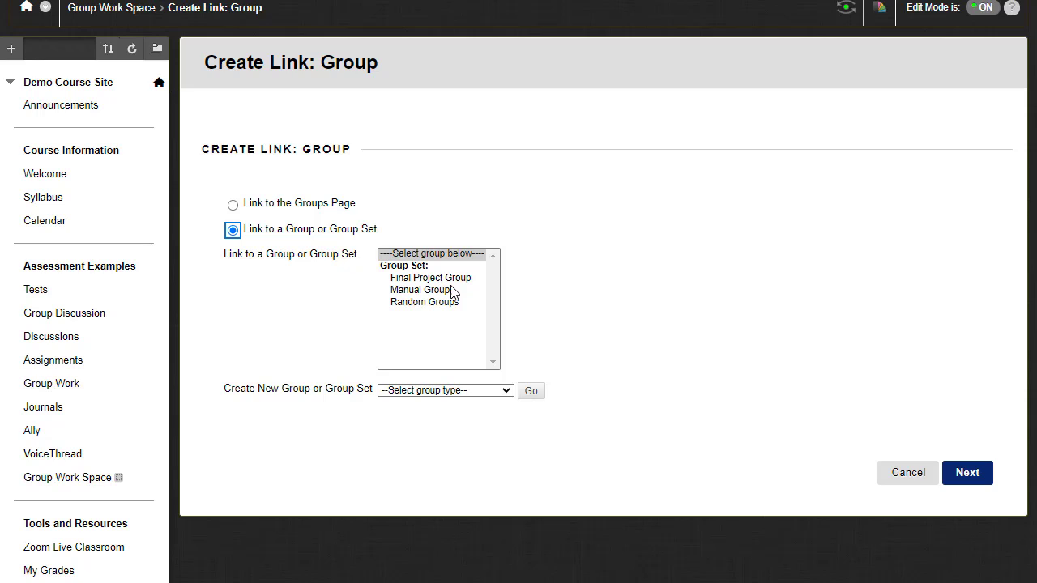
click(442, 278)
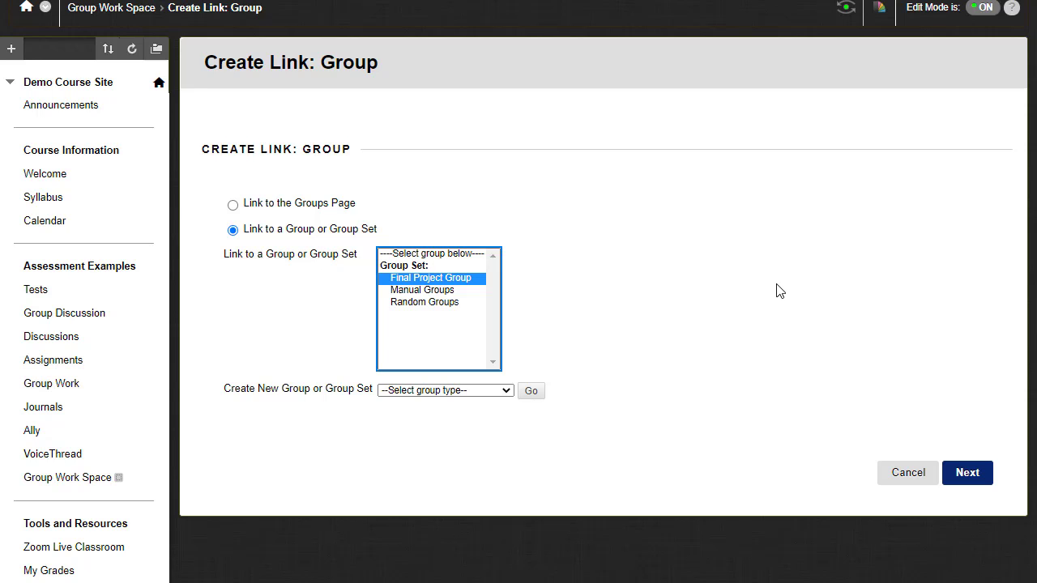
- Name the link Final Project Groups, add text explaining how to sign up for the final project group, and submit it
click(970, 474)
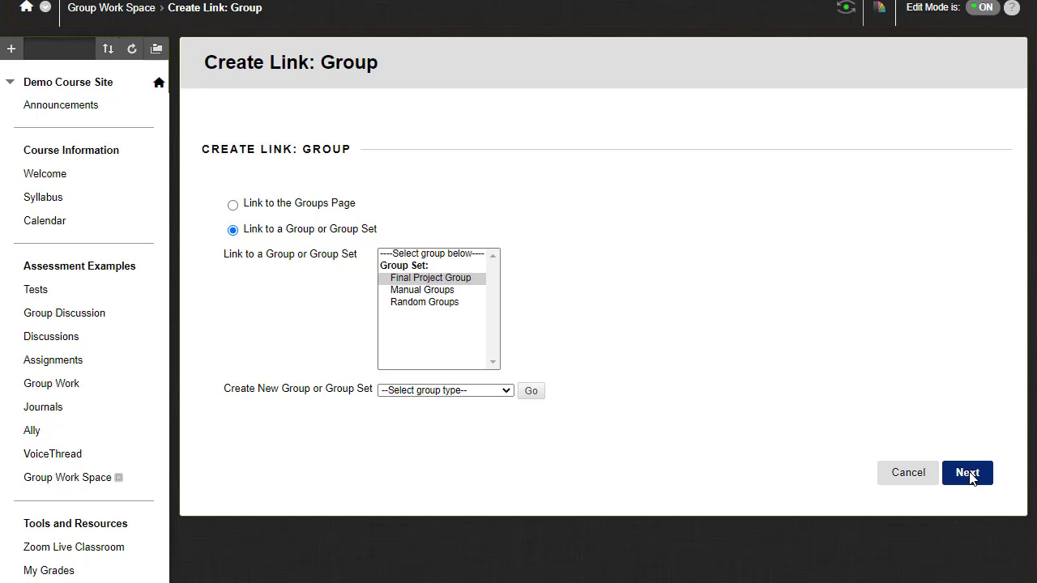
scroll(847, 134, down, 2)
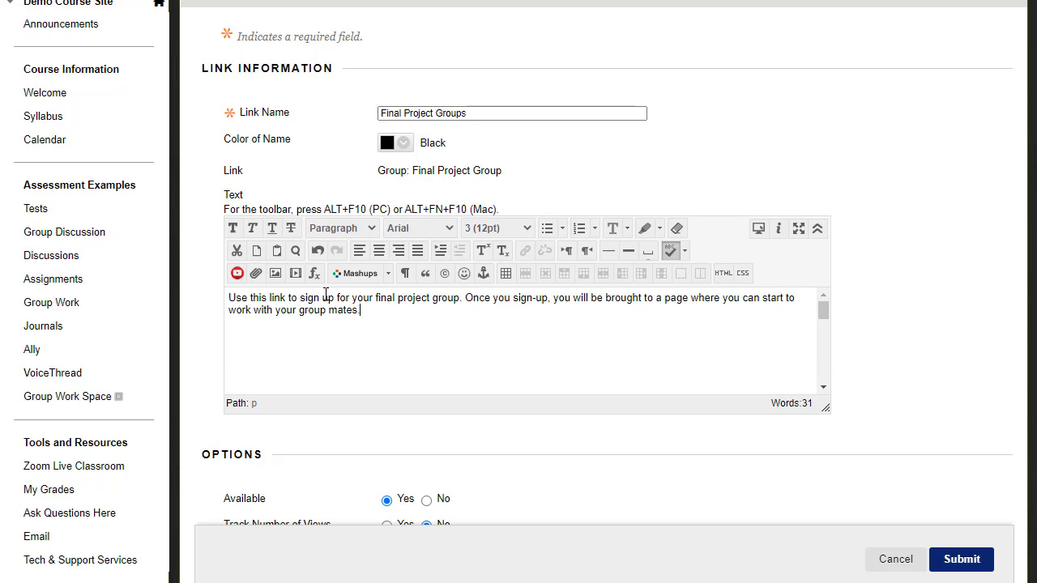
click(979, 562)
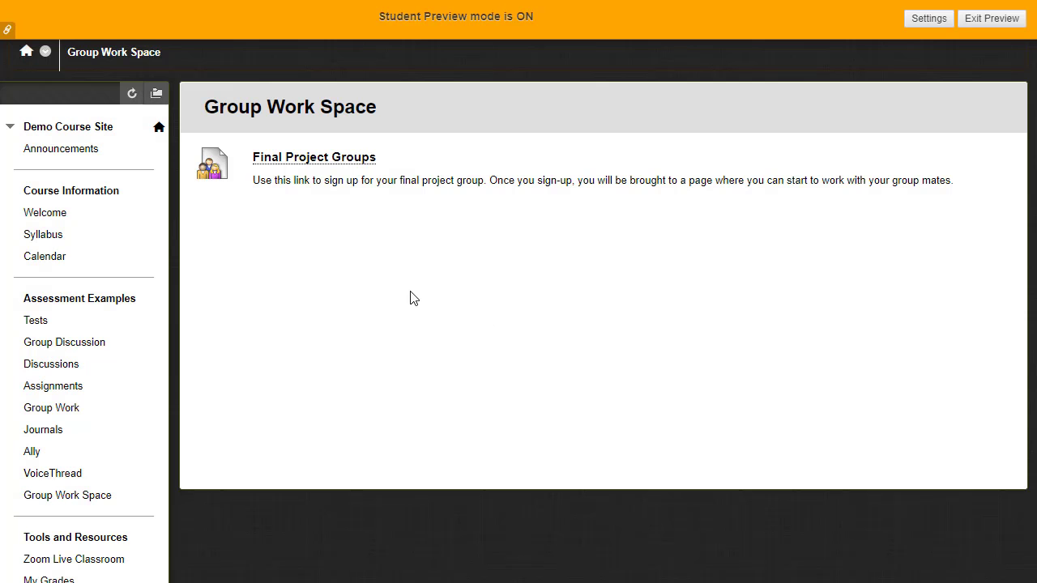
- In student preview, open the Final Project Groups sign-up sheet and sign up for Final Project Group 3
click(310, 166)
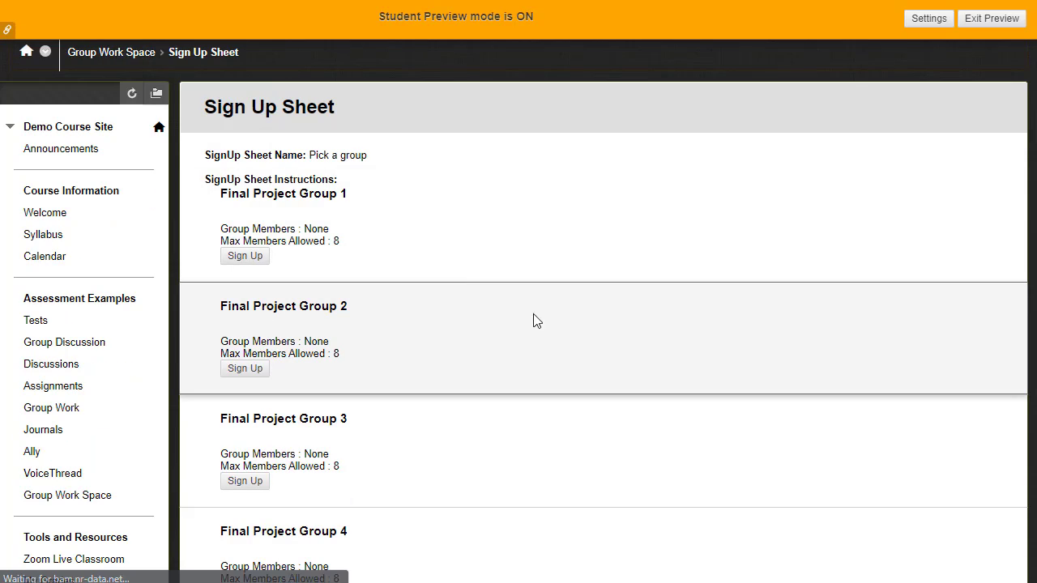
scroll(304, 241, down, 3)
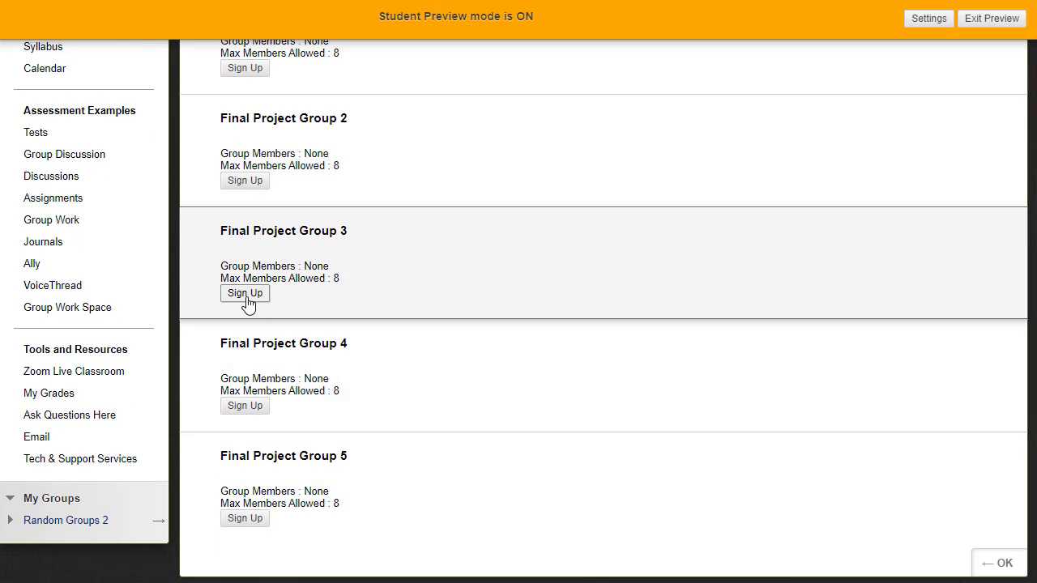
click(247, 294)
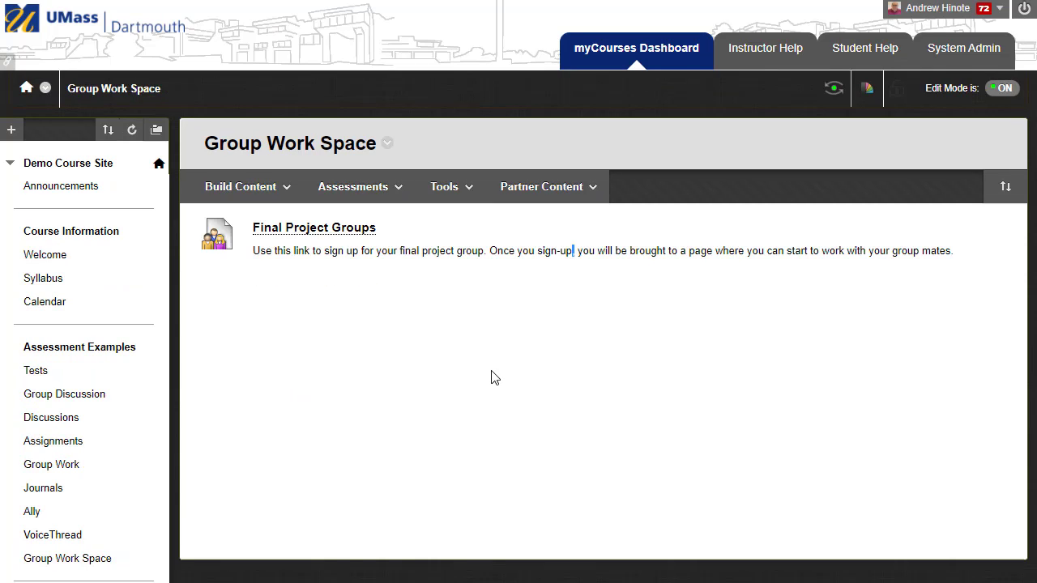
- Add a link to the Manual Groups set in the Group Work Space and submit it under the name Manual Groups
click(454, 188)
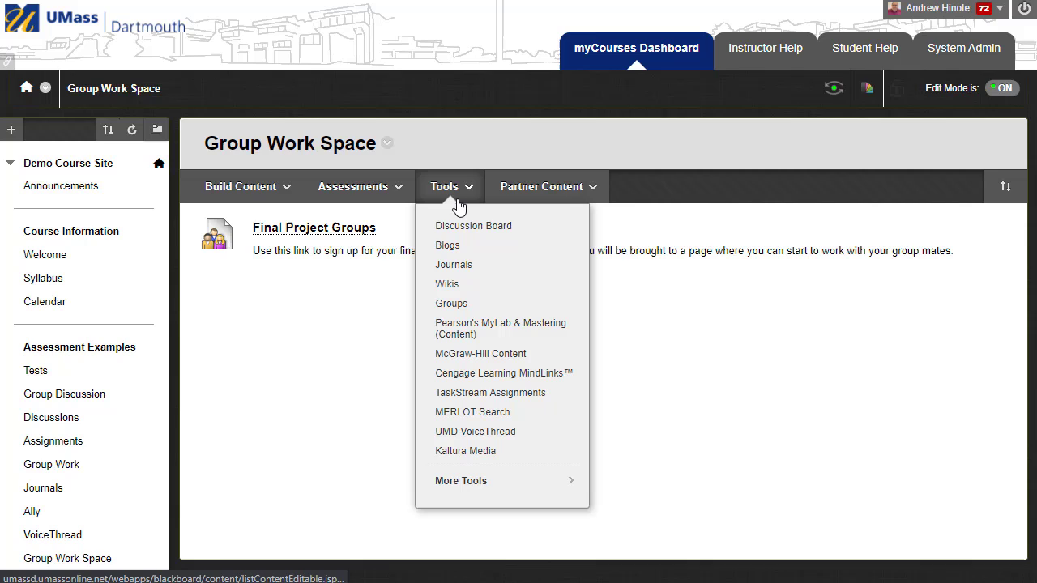
click(464, 304)
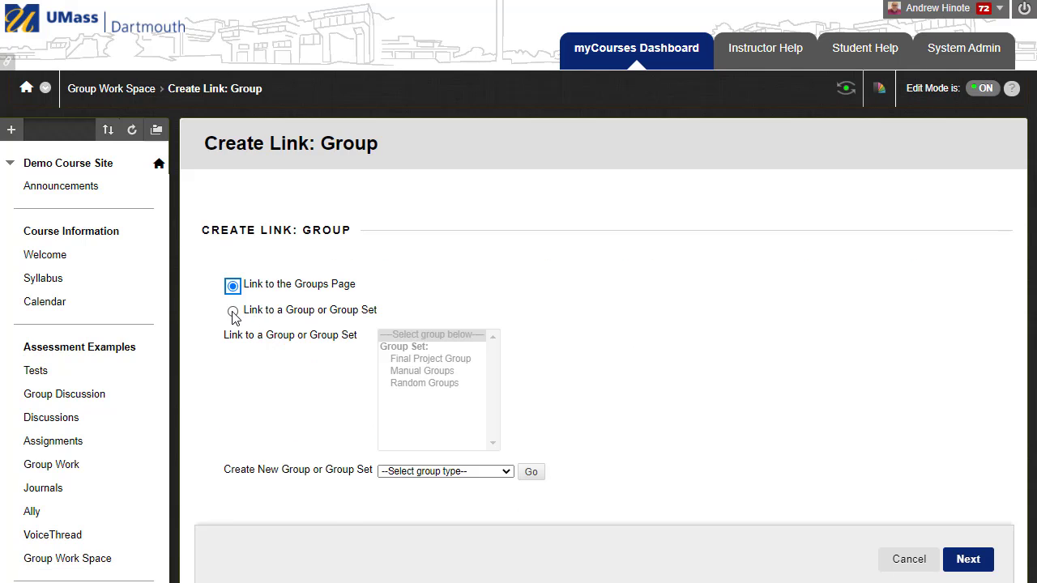
click(233, 313)
click(422, 372)
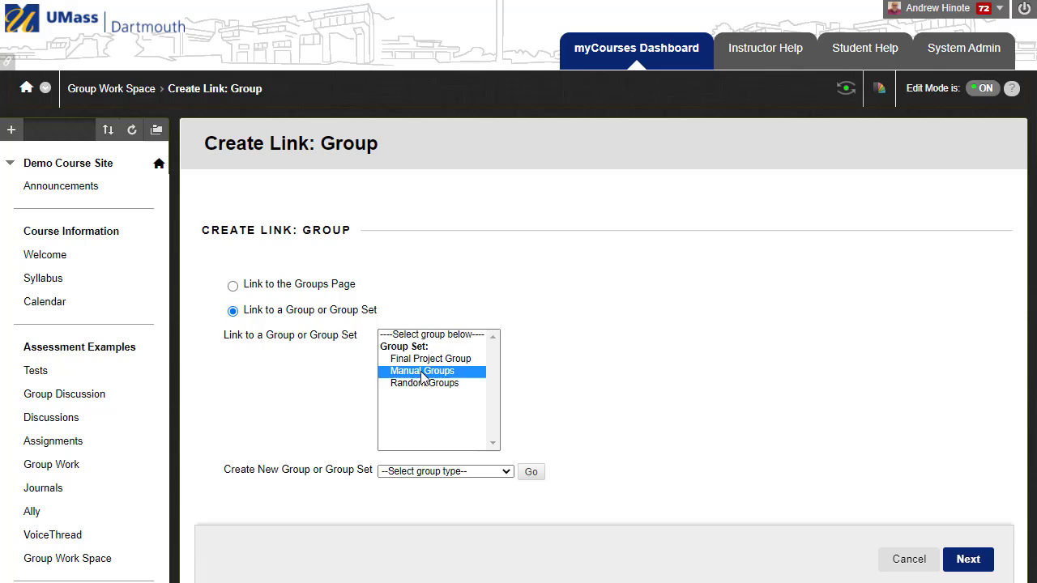
click(968, 559)
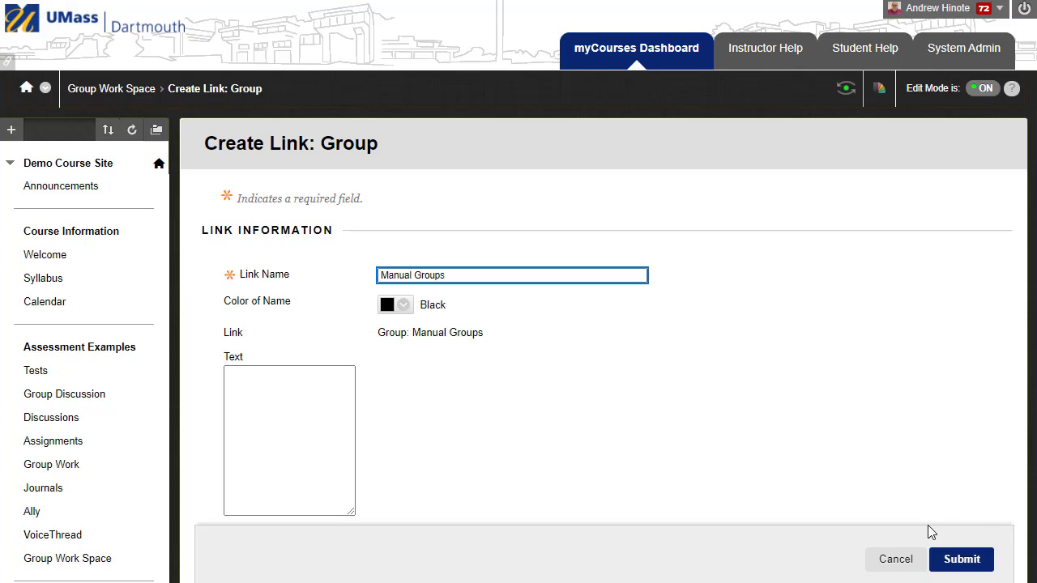
click(964, 561)
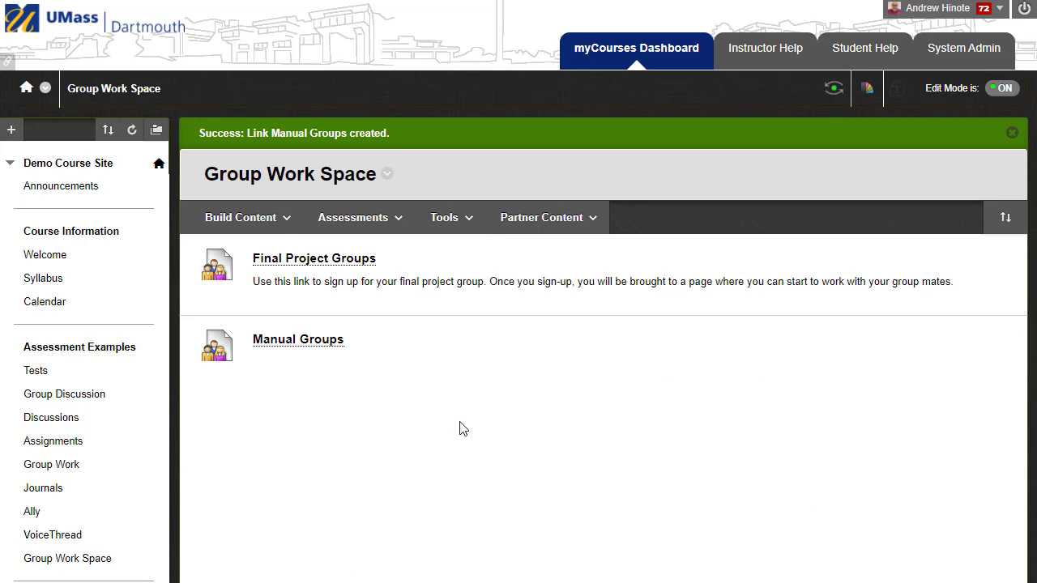
- Start a new assignment in the Assignments area and set its assignment type to Group Submission
scroll(458, 429, down, 1)
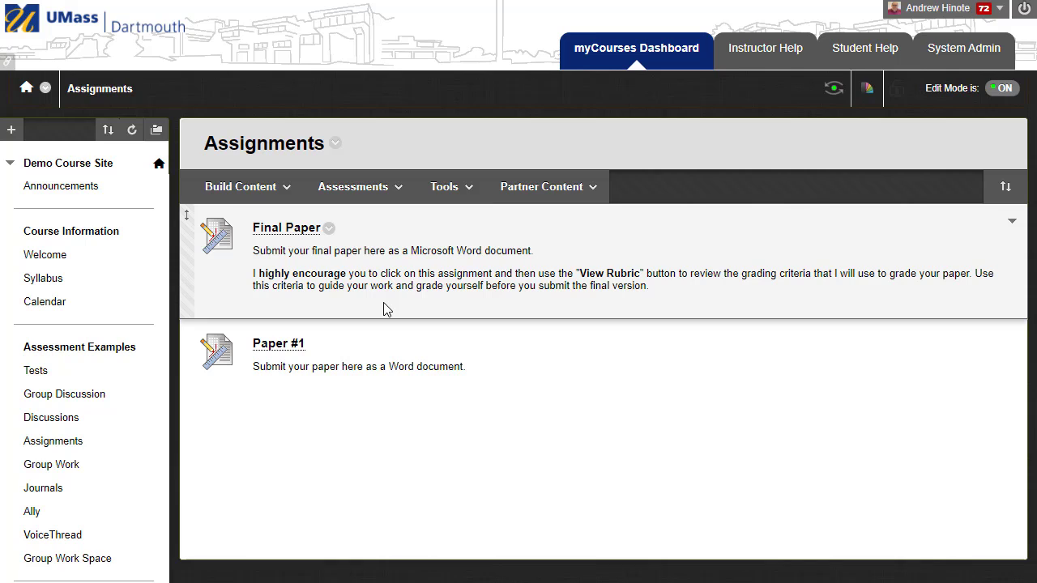
click(363, 195)
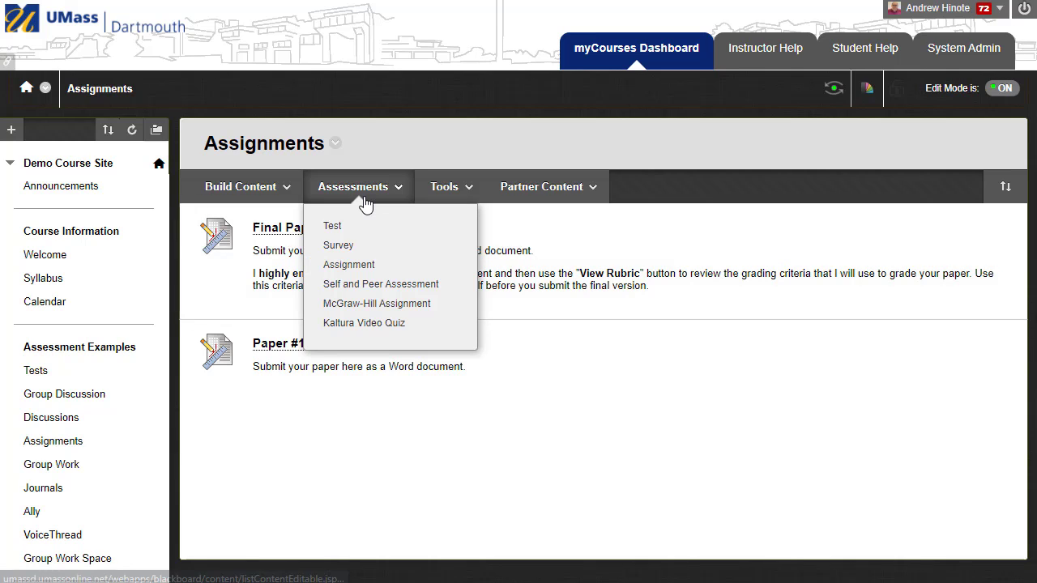
click(350, 266)
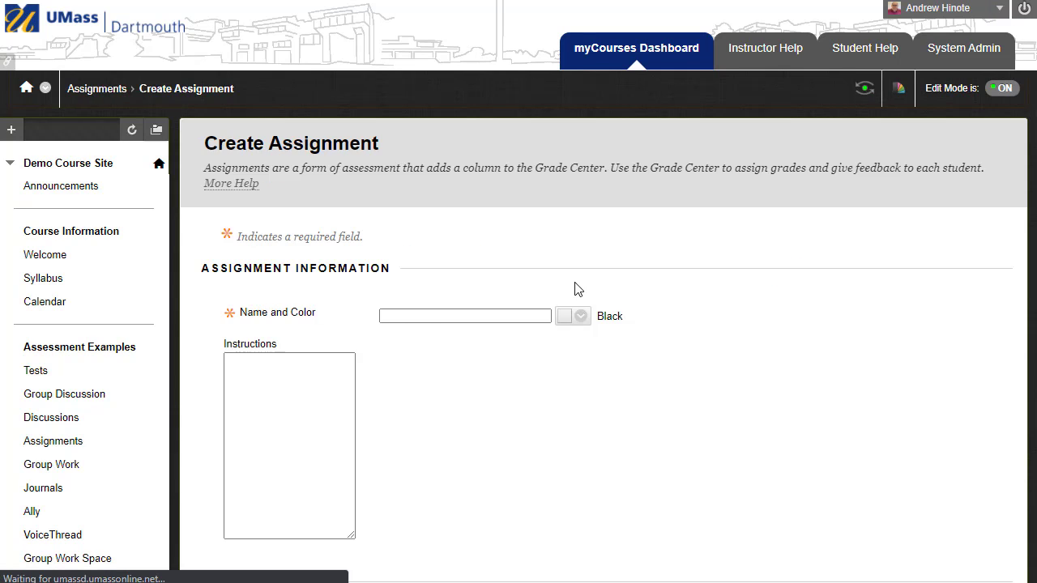
scroll(886, 275, down, 5)
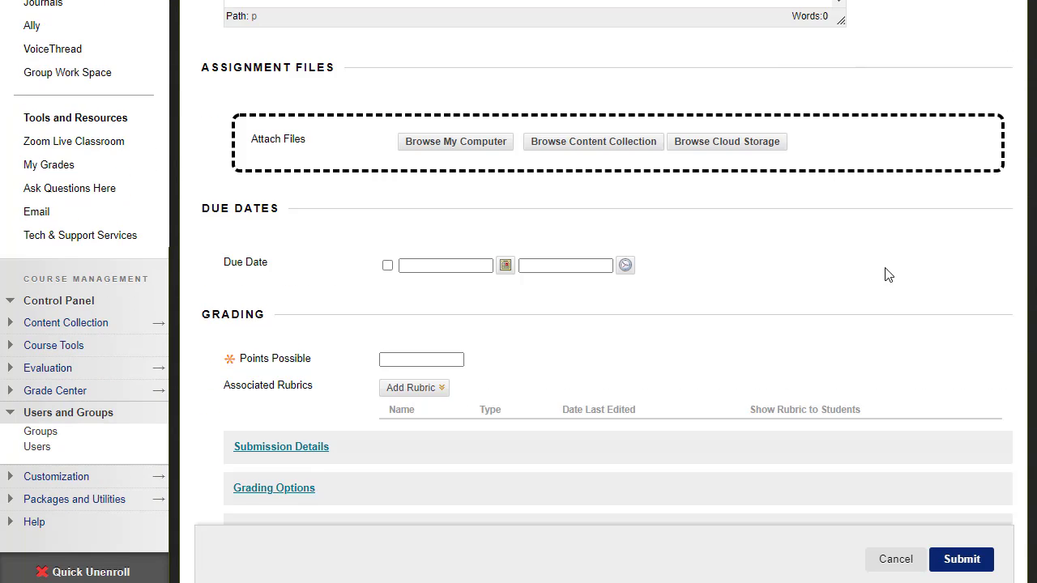
scroll(886, 274, down, 3)
click(300, 196)
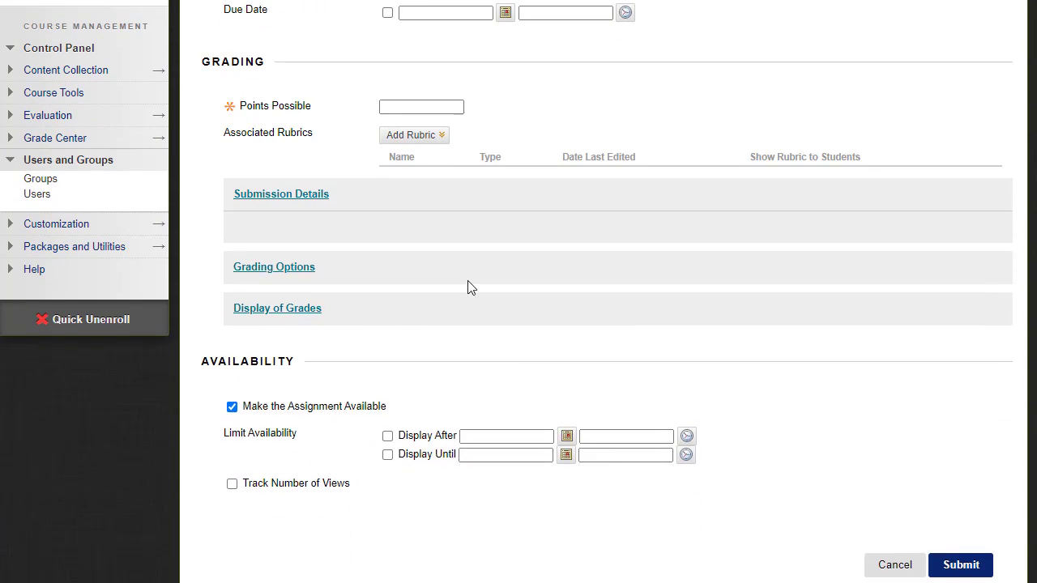
click(450, 268)
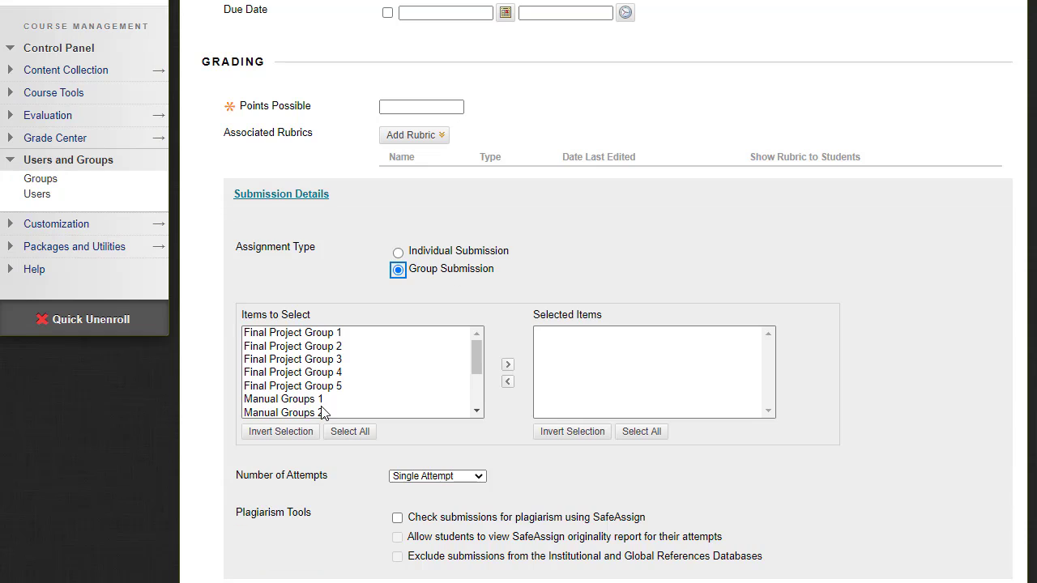
- Add Final Project Group 1 through Final Project Group 5 to the assignment's selected groups
click(350, 333)
drag(343, 335, 424, 390)
click(508, 365)
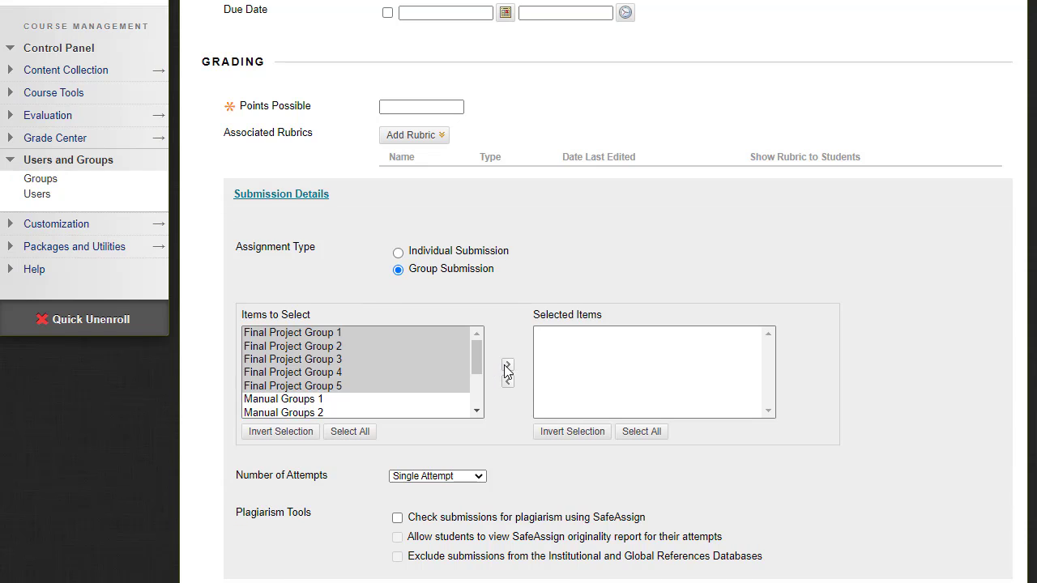